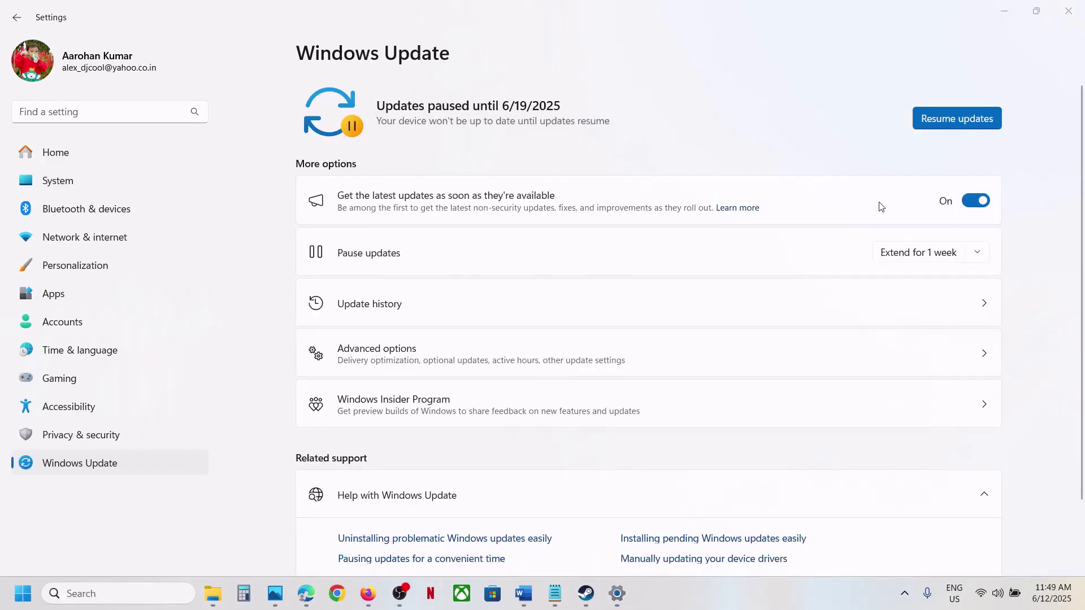
# - Resume the paused Windows updates and put the Settings window out of view
pyautogui.click(953, 120)
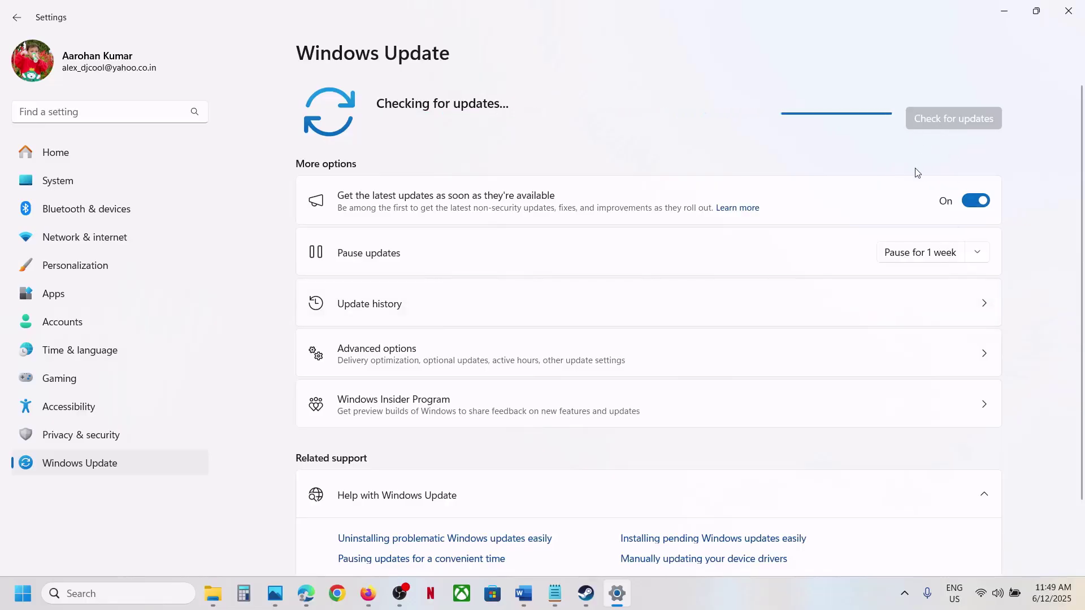
pyautogui.click(733, 600)
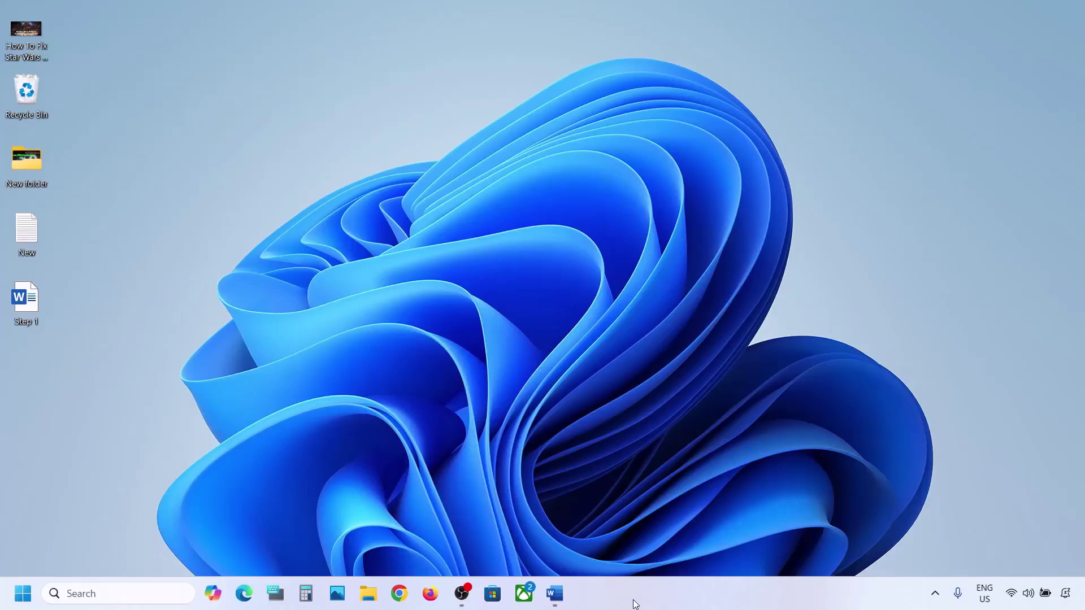
# - Highlight the App Readiness instruction of Step 1 in the Word notes, and open the Services console
pyautogui.click(554, 594)
pyautogui.moveTo(198, 229); pyautogui.dragTo(650, 229)
pyautogui.click(84, 588)
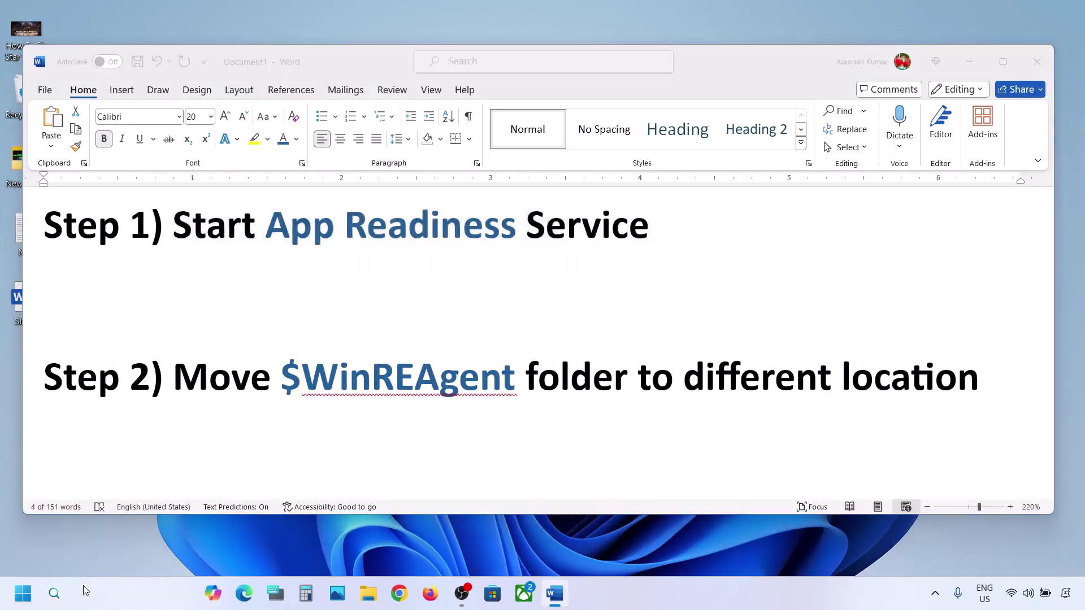
pyautogui.write('services')
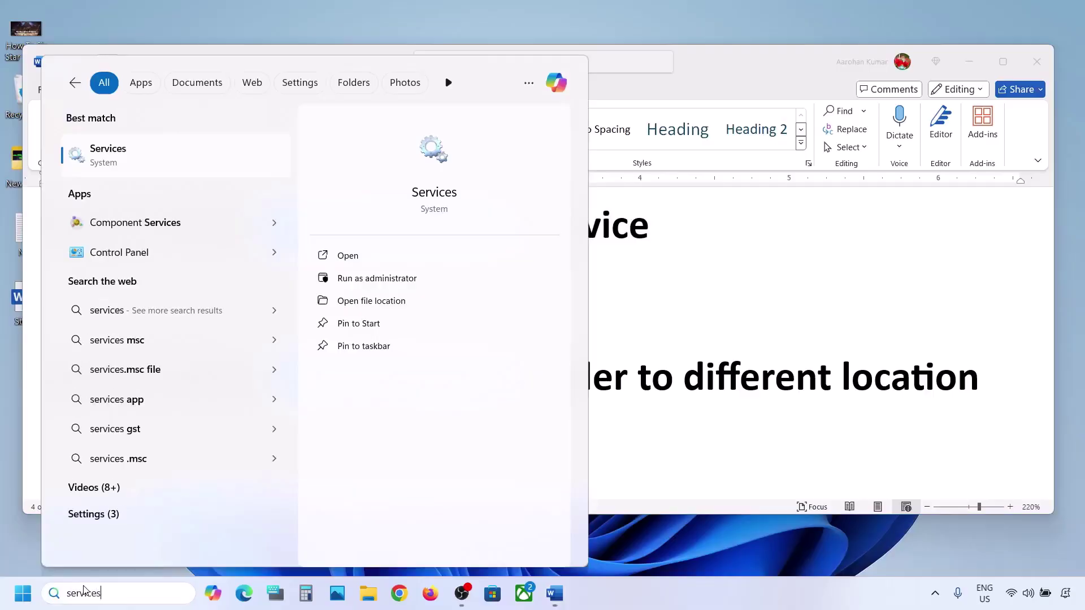
pyautogui.click(136, 164)
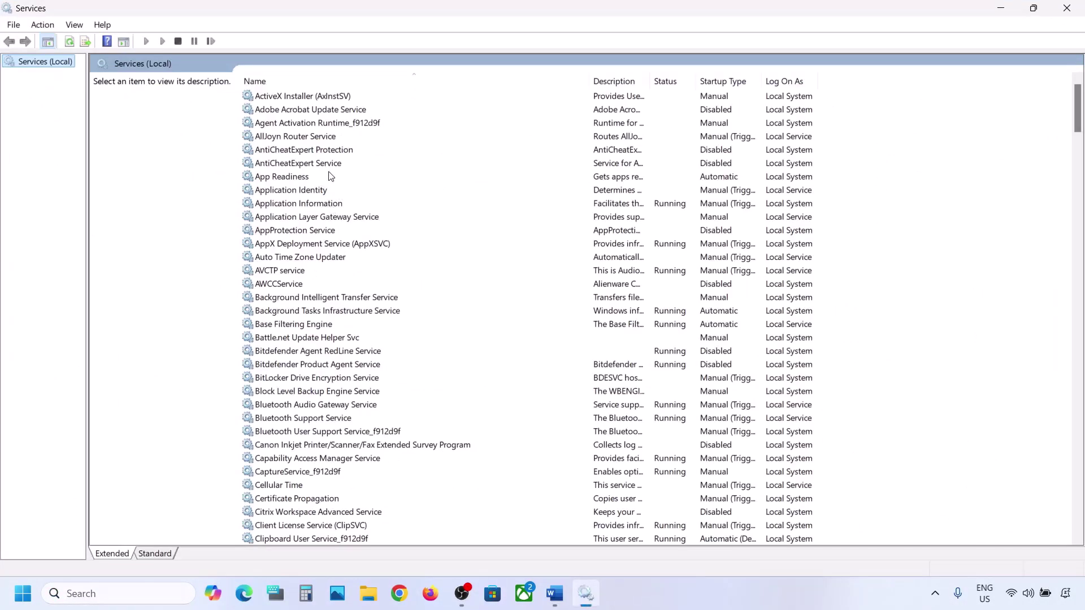
# - Set the App Readiness service's startup type to Automatic, start the service and accept its properties
pyautogui.click(308, 177)
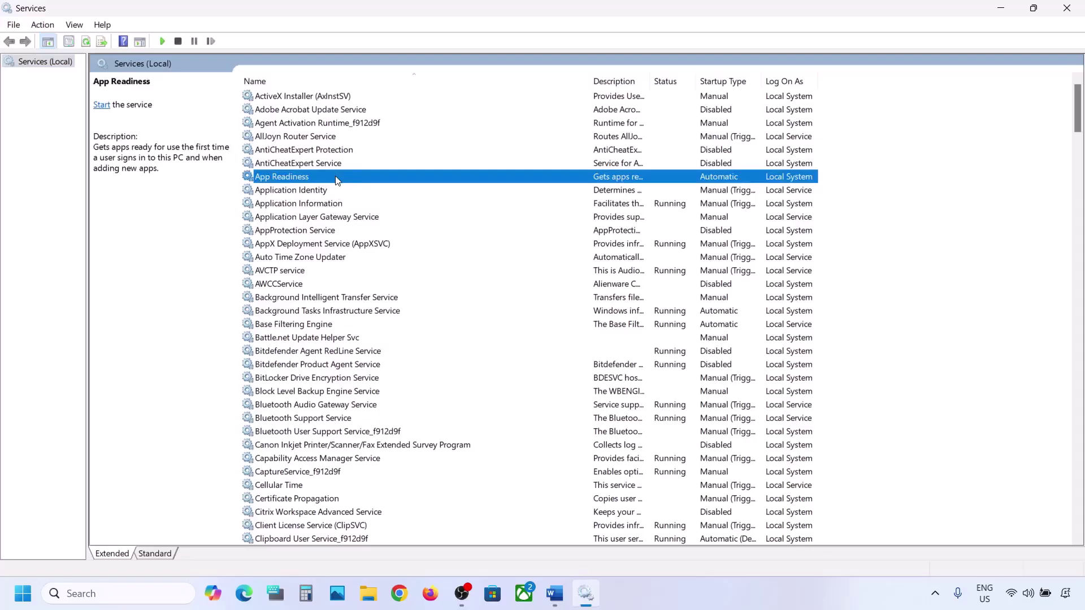
pyautogui.doubleClick(337, 179)
pyautogui.click(511, 279)
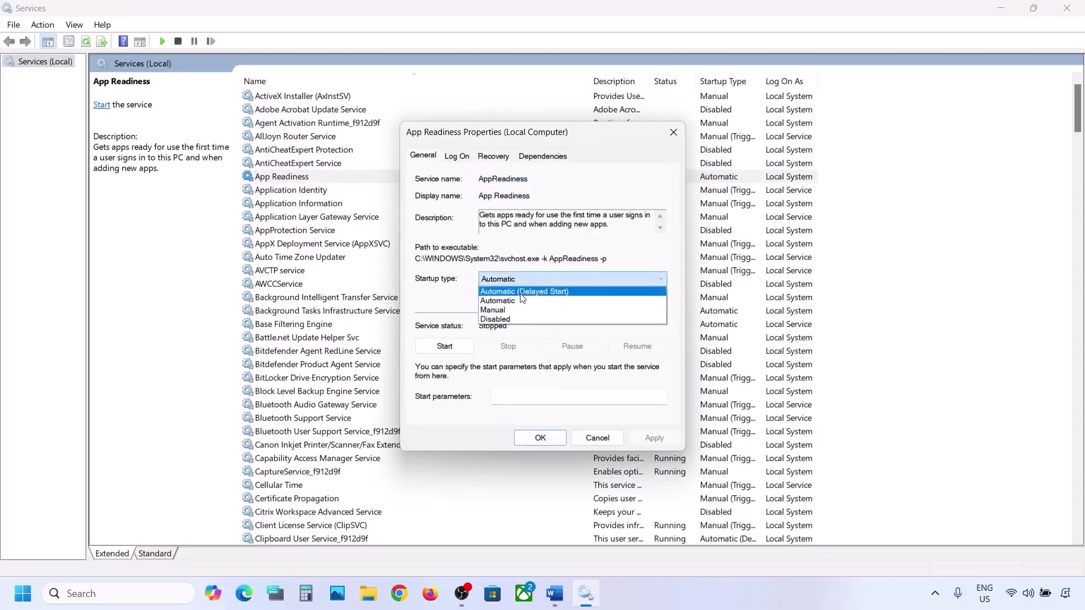
pyautogui.click(508, 289)
pyautogui.click(651, 445)
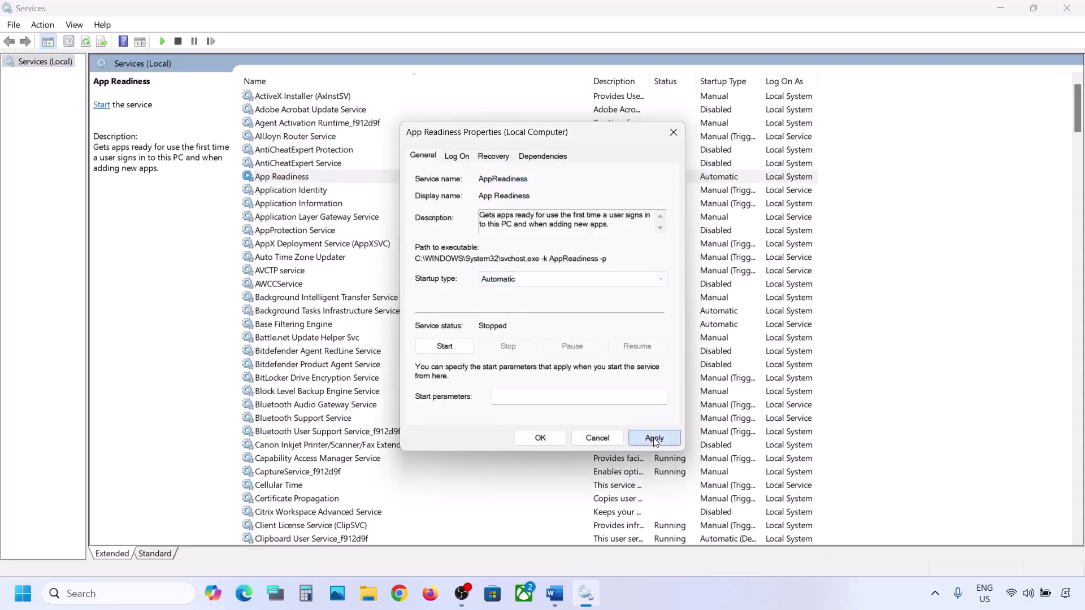
pyautogui.click(448, 347)
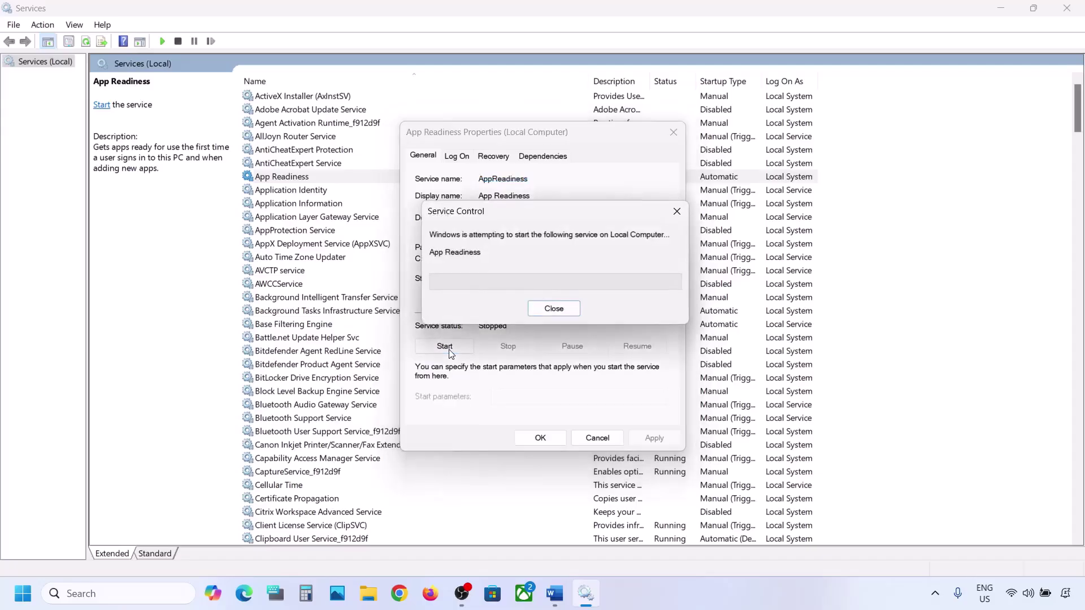
pyautogui.click(543, 439)
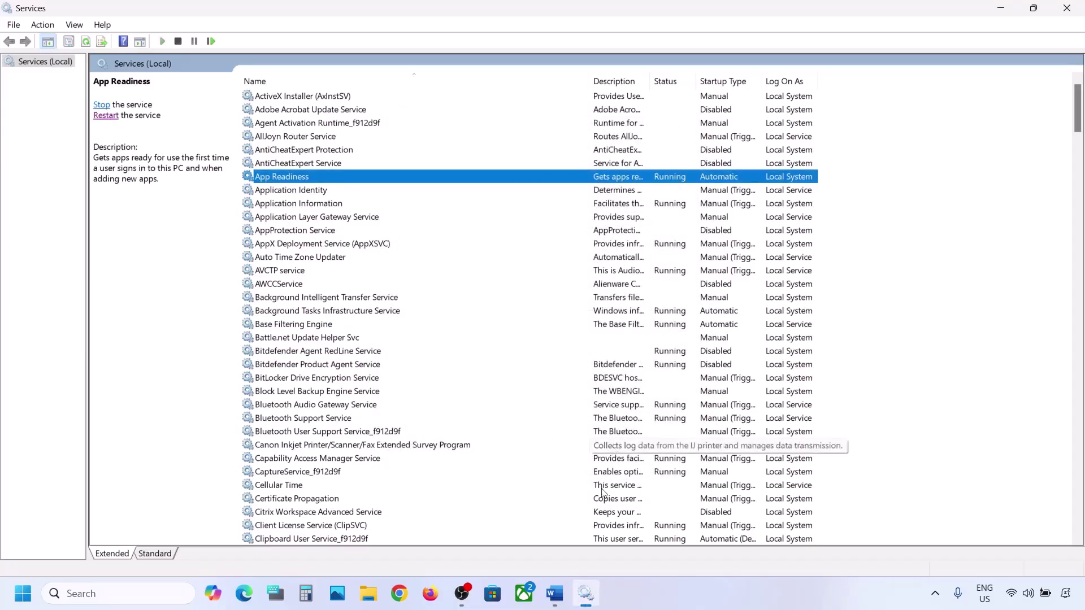
# - Highlight the $WinREAgent folder name in the Word notes' Step 2, and open the C: drive in File Explorer
pyautogui.click(555, 594)
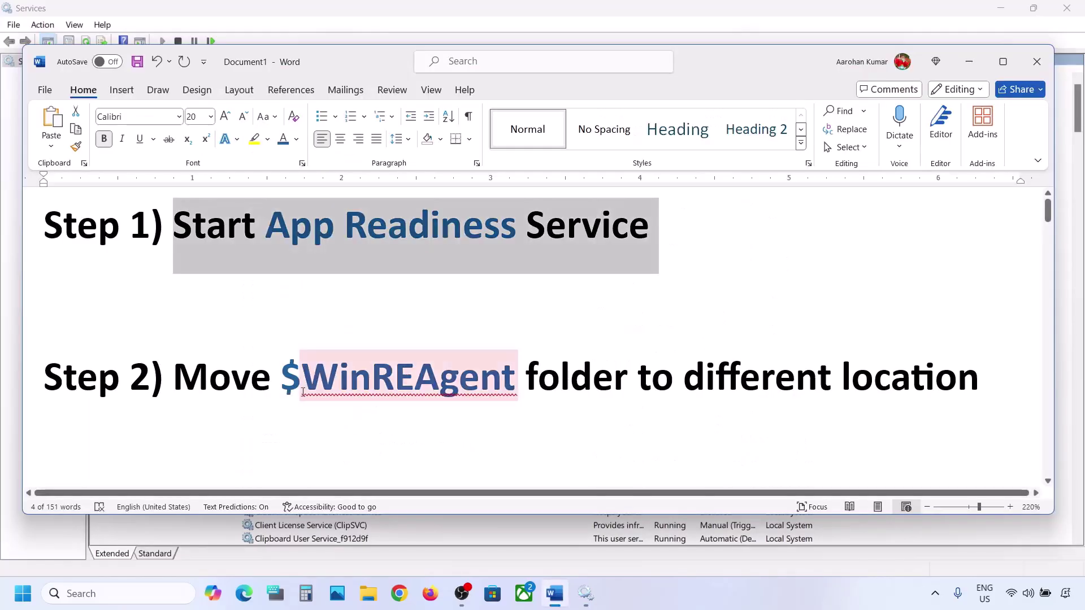
pyautogui.moveTo(303, 393); pyautogui.dragTo(467, 395)
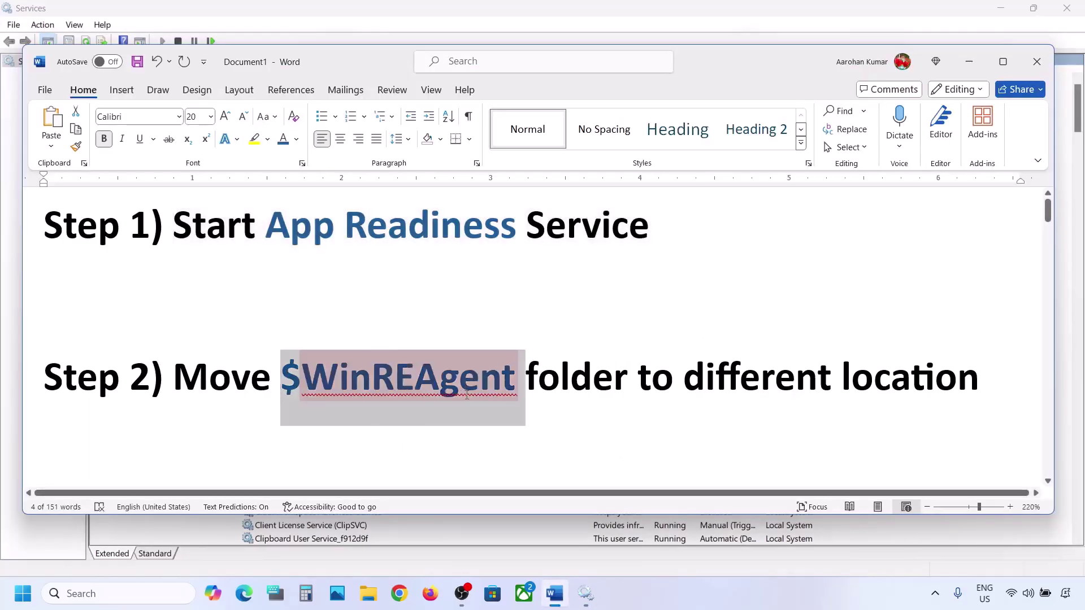
pyautogui.click(369, 601)
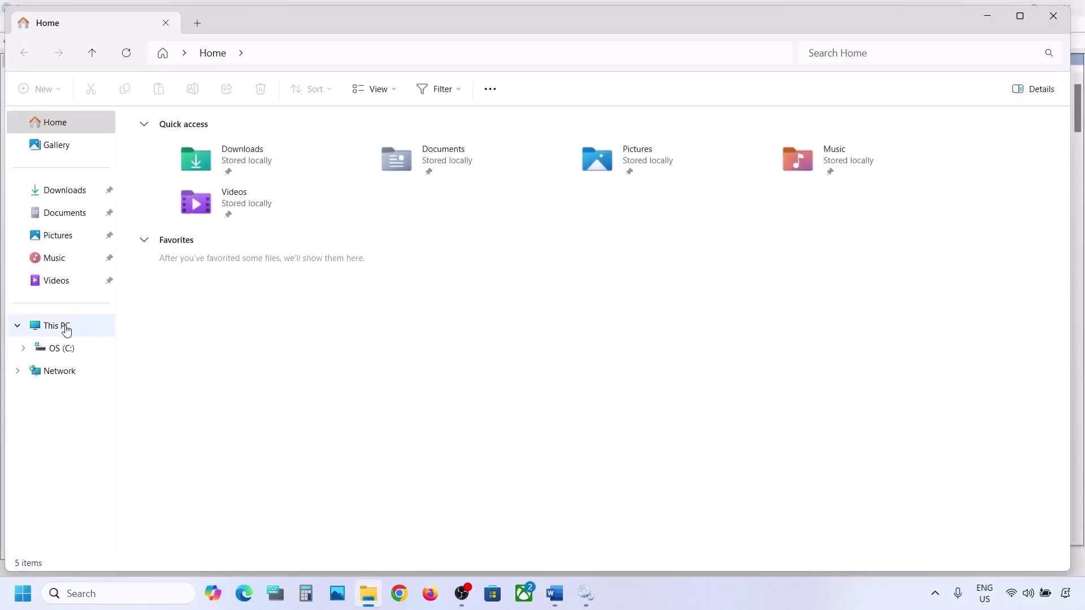
pyautogui.click(66, 331)
pyautogui.doubleClick(217, 158)
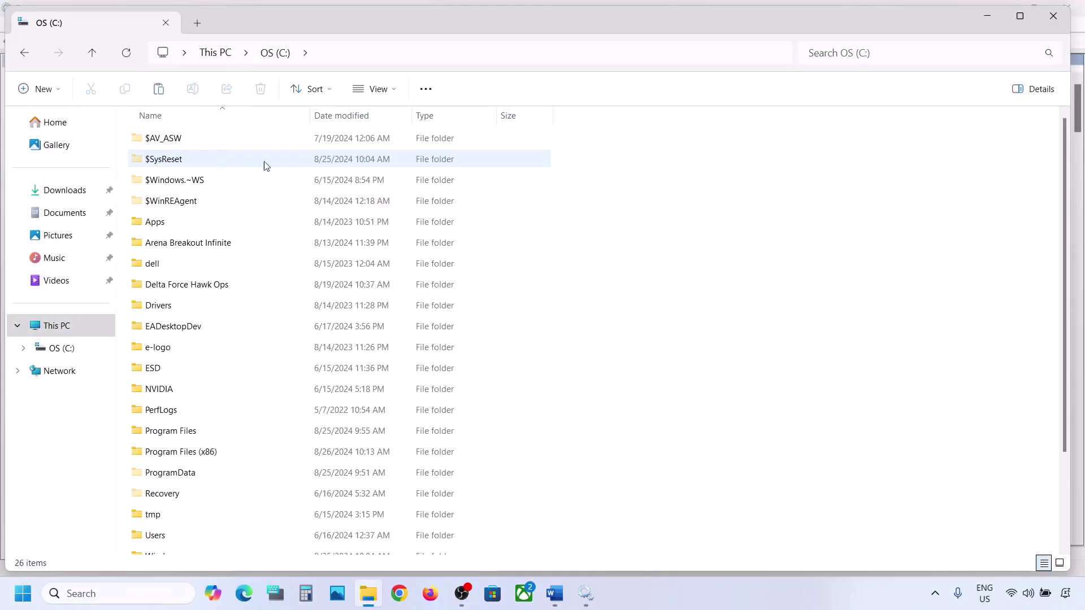
# - Locate the $WinREAgent folder on the C: drive and check whether File Explorer is set to show hidden items
pyautogui.click(186, 206)
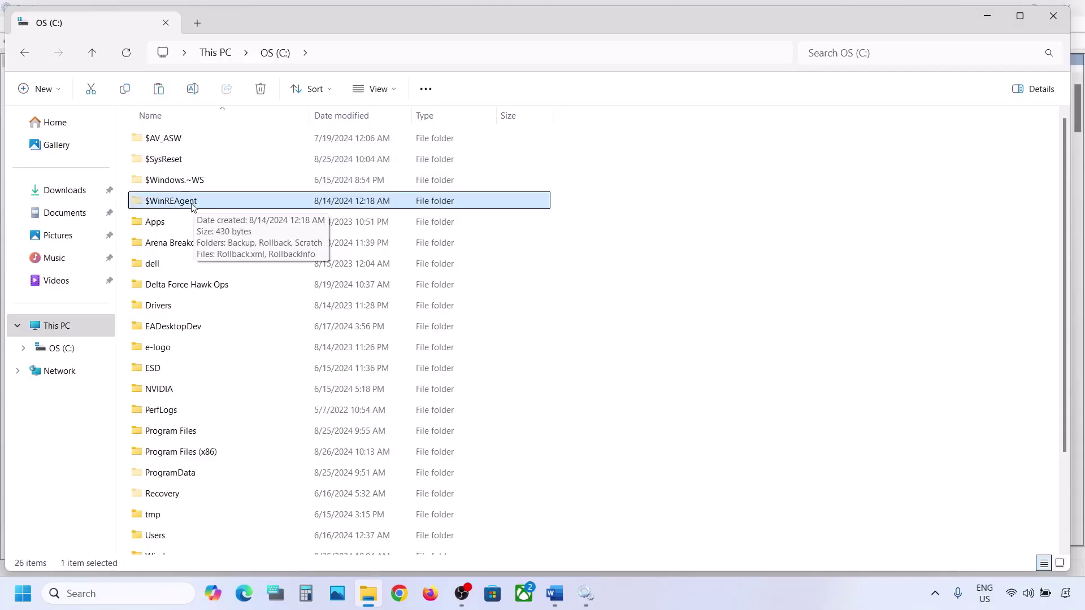
pyautogui.click(394, 90)
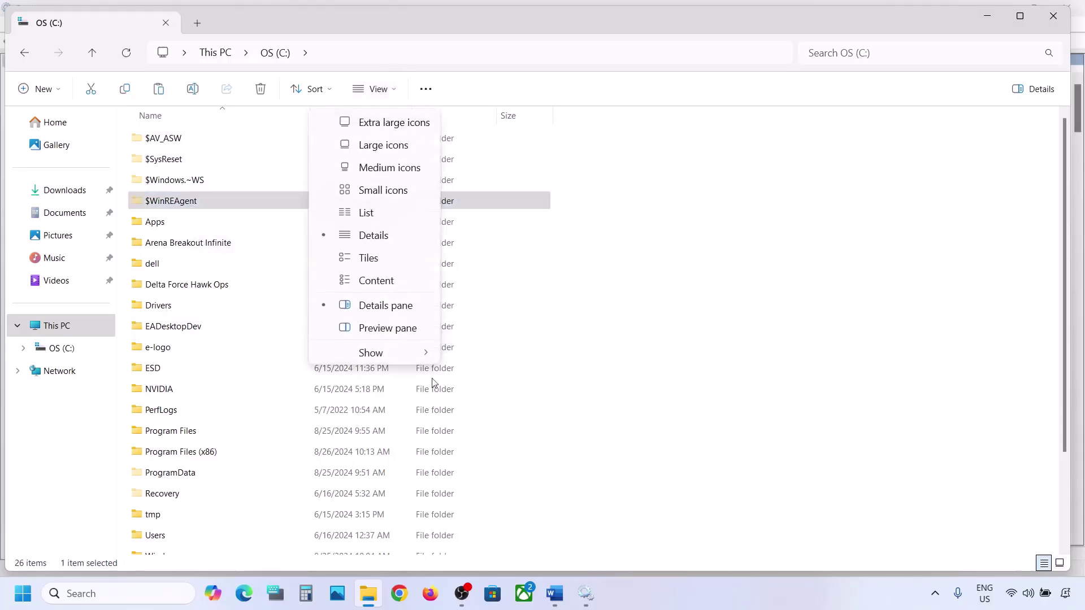
pyautogui.moveTo(399, 357)
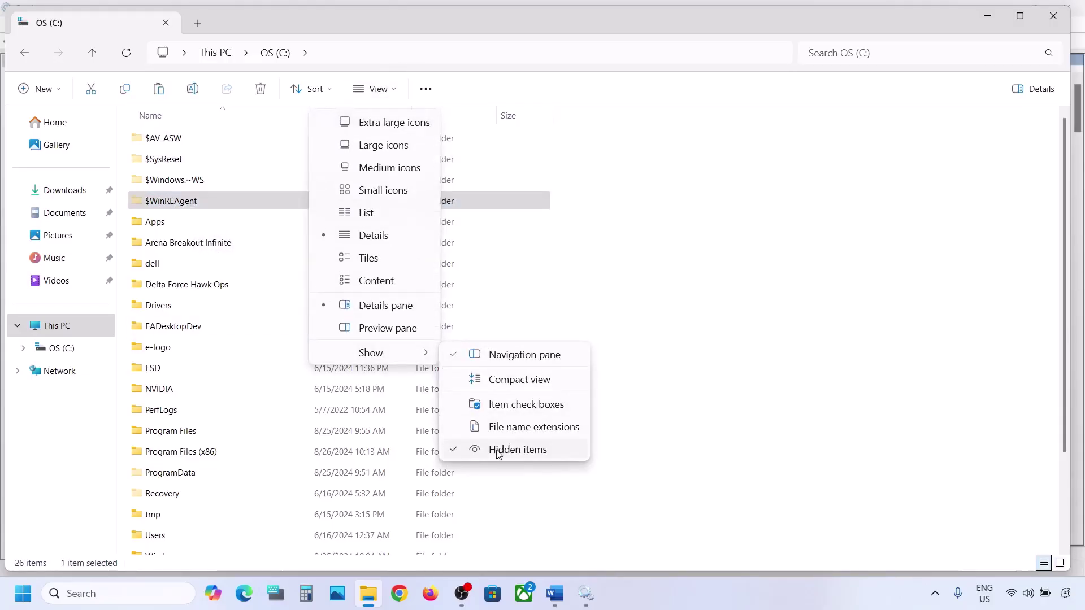
pyautogui.click(177, 203)
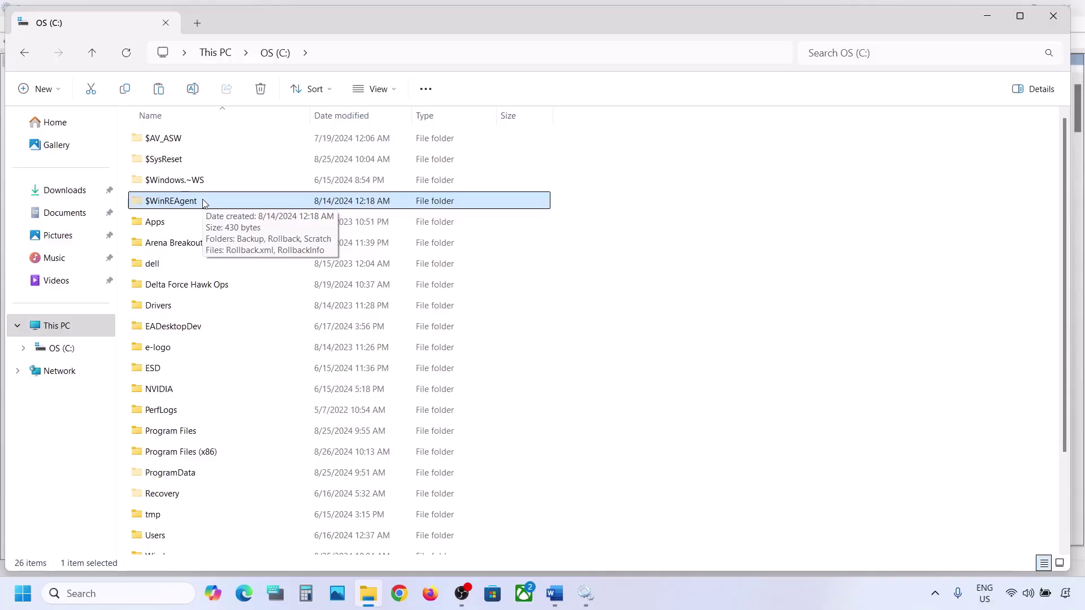
# - Copy the $WinREAgent folder from the C: drive to the desktop
pyautogui.rightClick(178, 204)
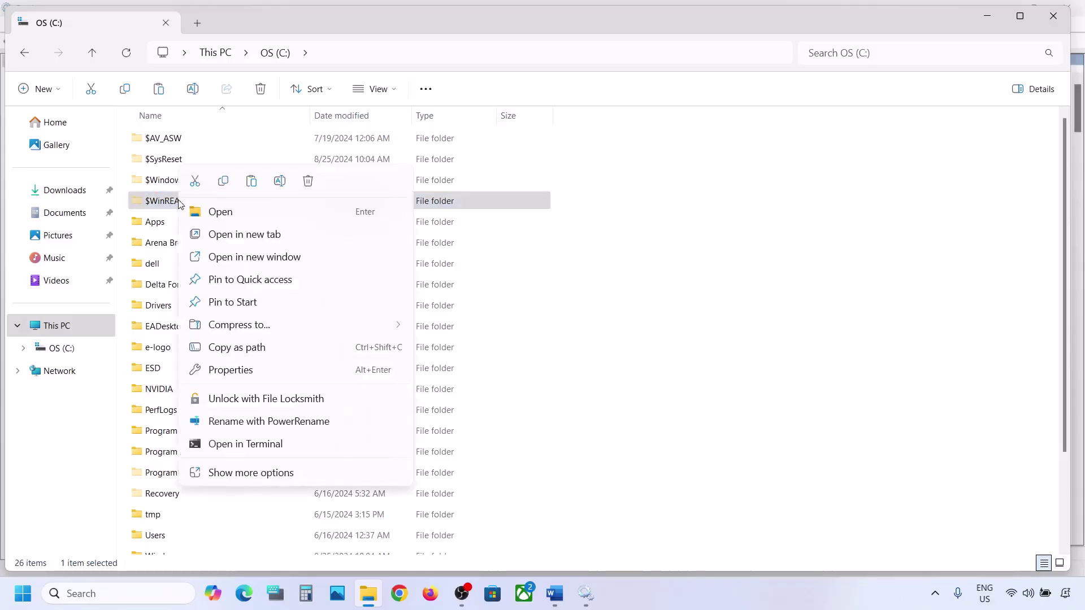
pyautogui.click(223, 182)
pyautogui.press('super+d')
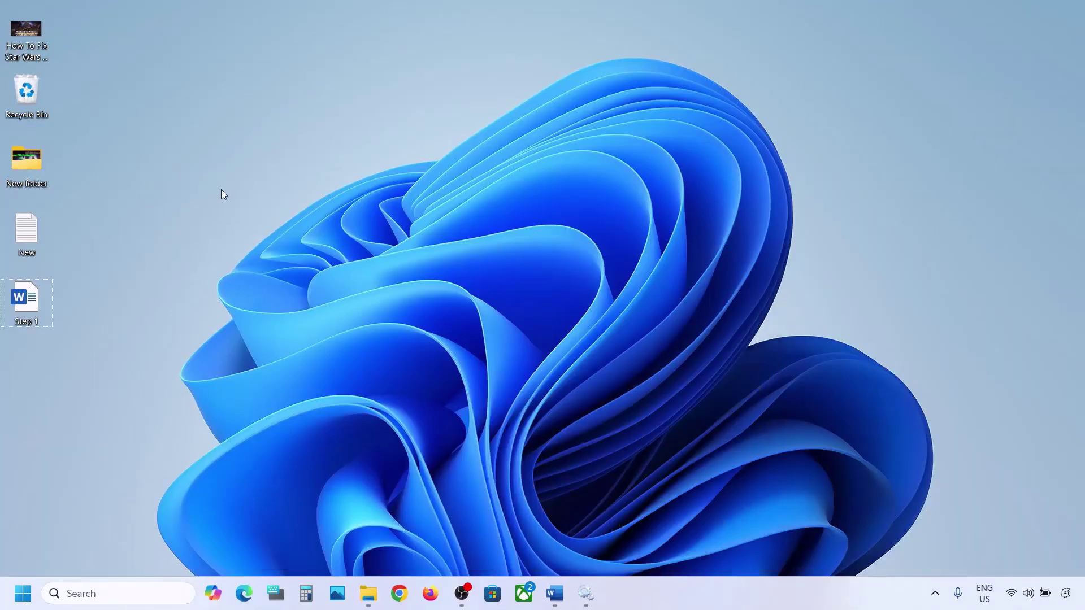
pyautogui.hotkey('ctrl', 'v')
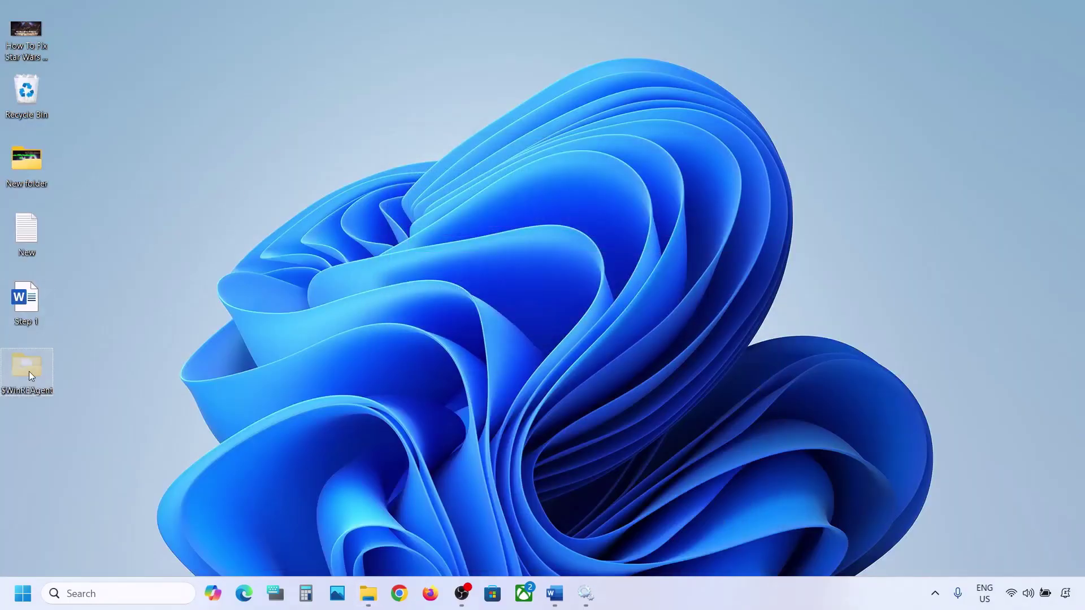
# - Delete the original $WinREAgent folder from the C: drive
pyautogui.click(368, 594)
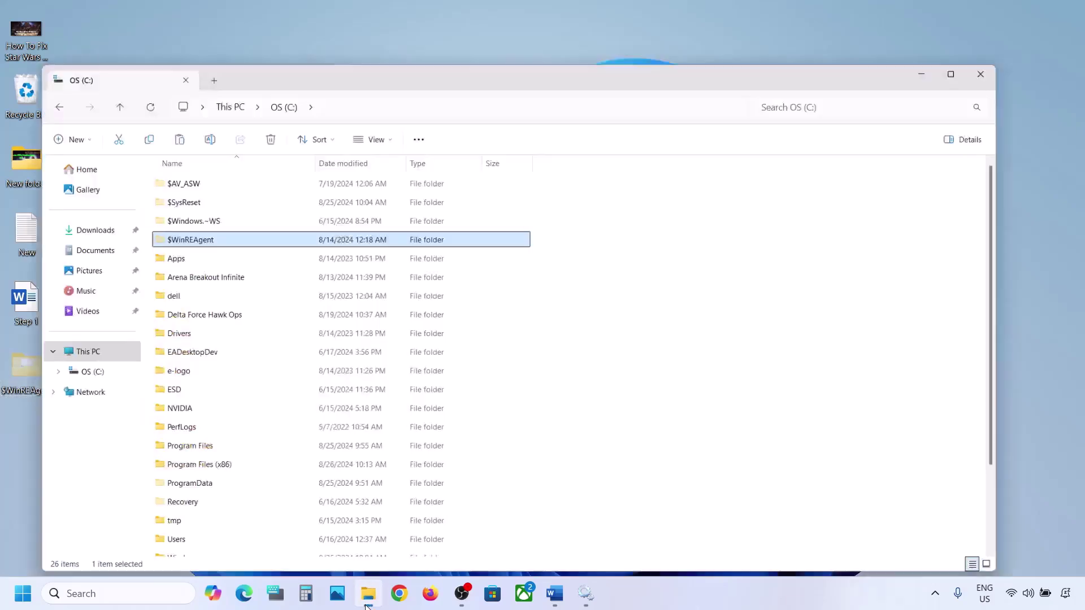
pyautogui.rightClick(172, 203)
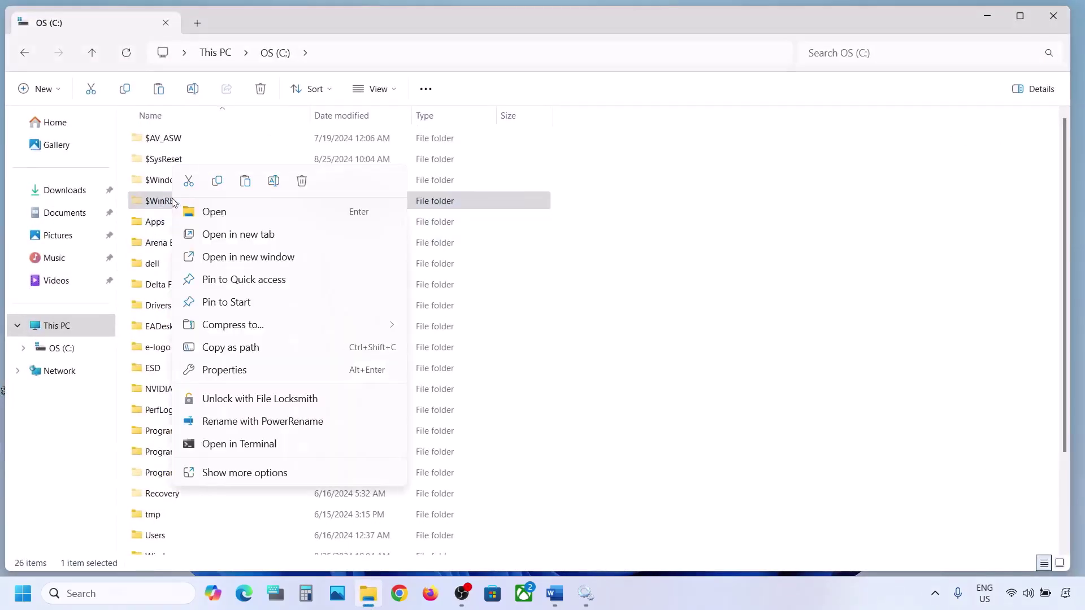
pyautogui.click(302, 181)
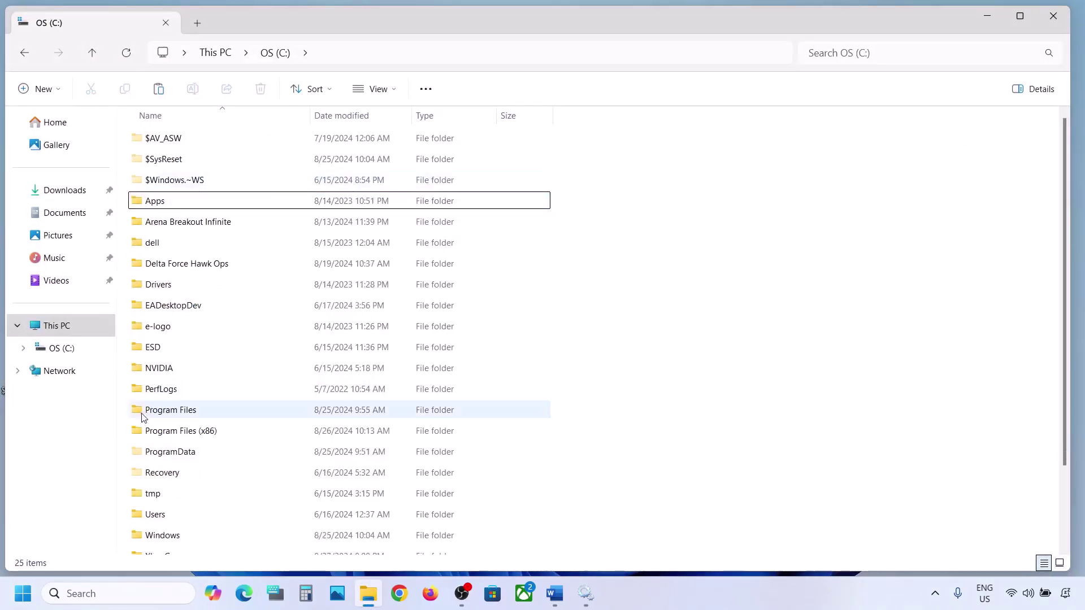
# - View the Windows Update page in Settings, and minimize the Settings and File Explorer windows
pyautogui.press('super+i')
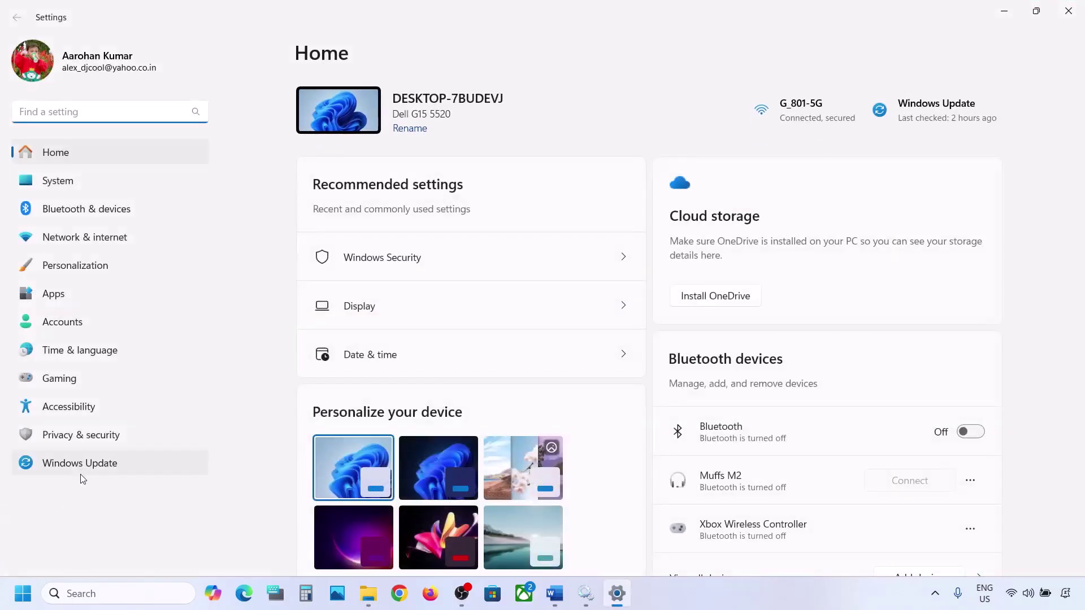
pyautogui.click(80, 469)
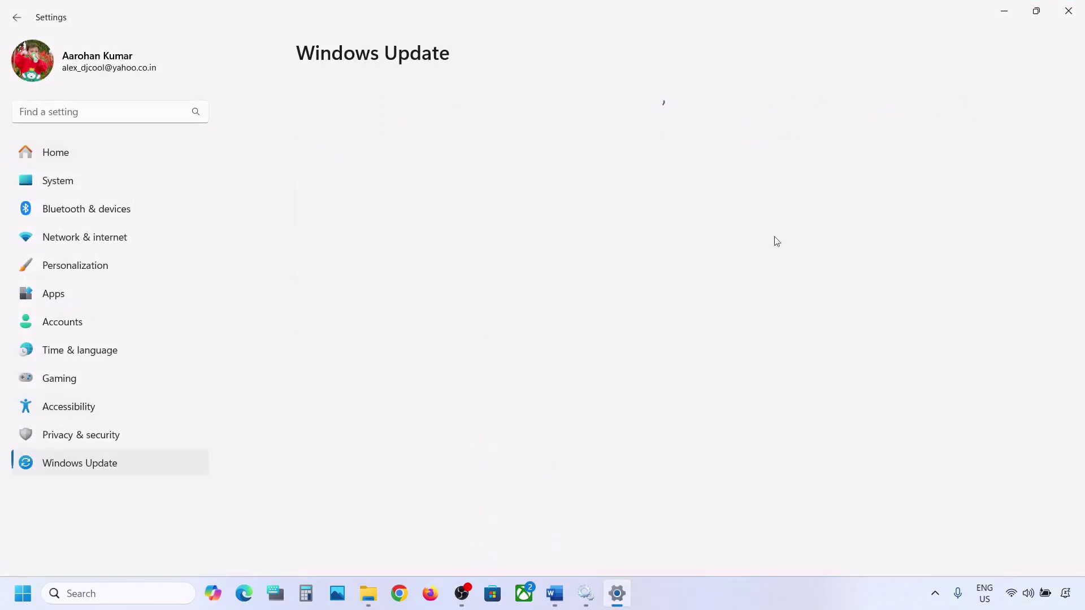
pyautogui.click(1012, 11)
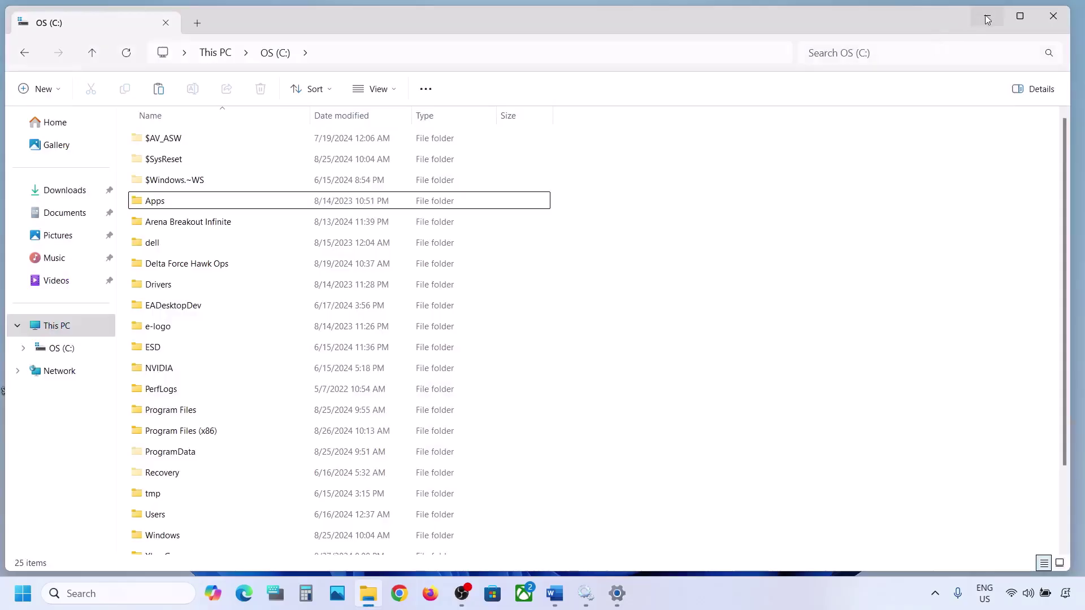
pyautogui.click(988, 17)
# - Show the computer's power options, including Restart, and dismiss them without choosing one
pyautogui.press('super')
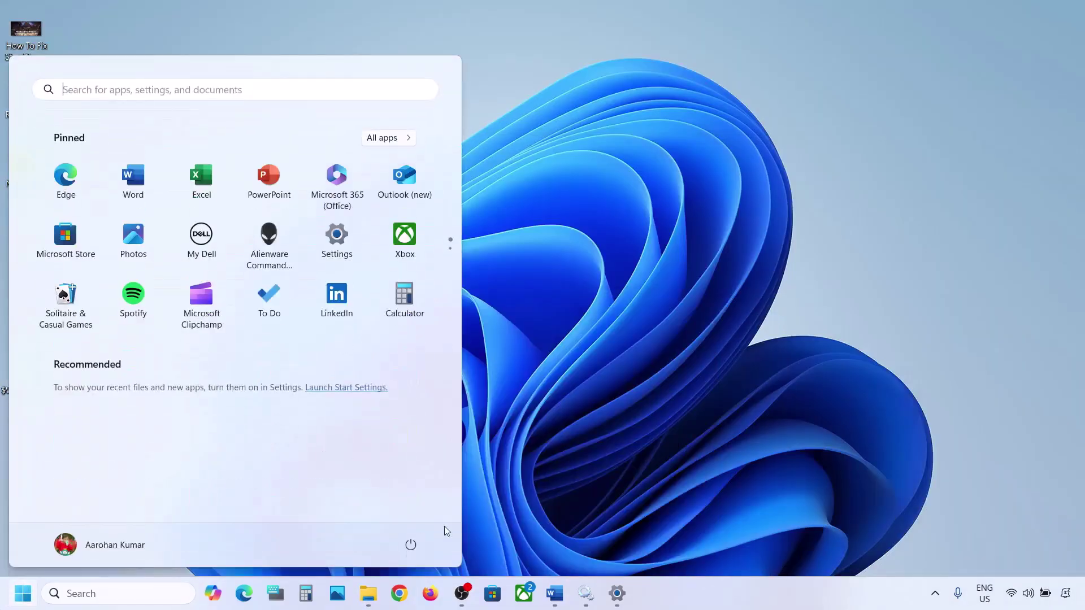
pyautogui.click(409, 546)
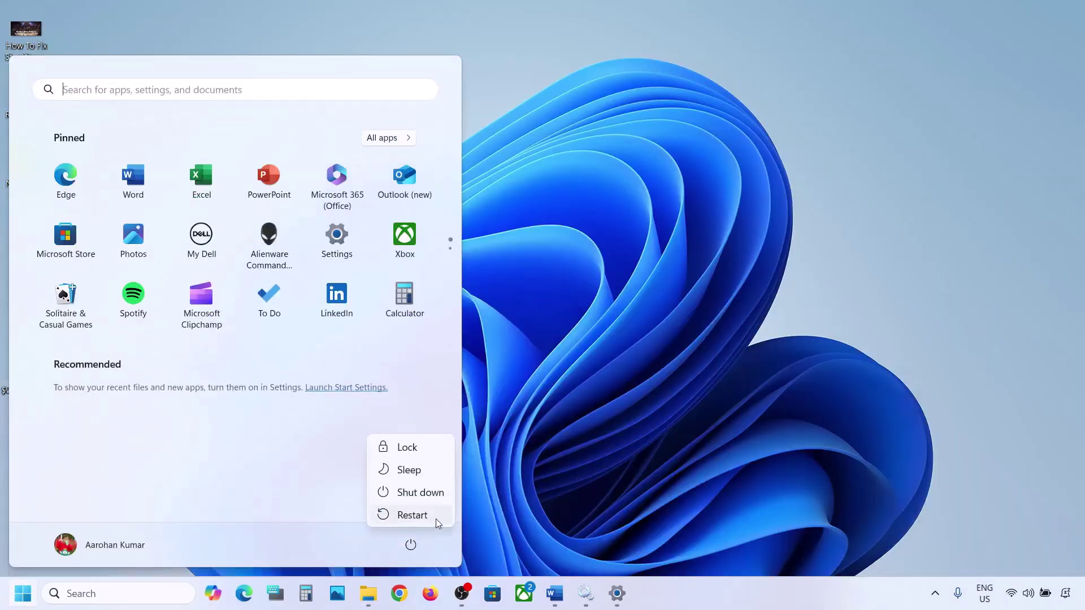
pyautogui.click(593, 418)
pyautogui.click(594, 418)
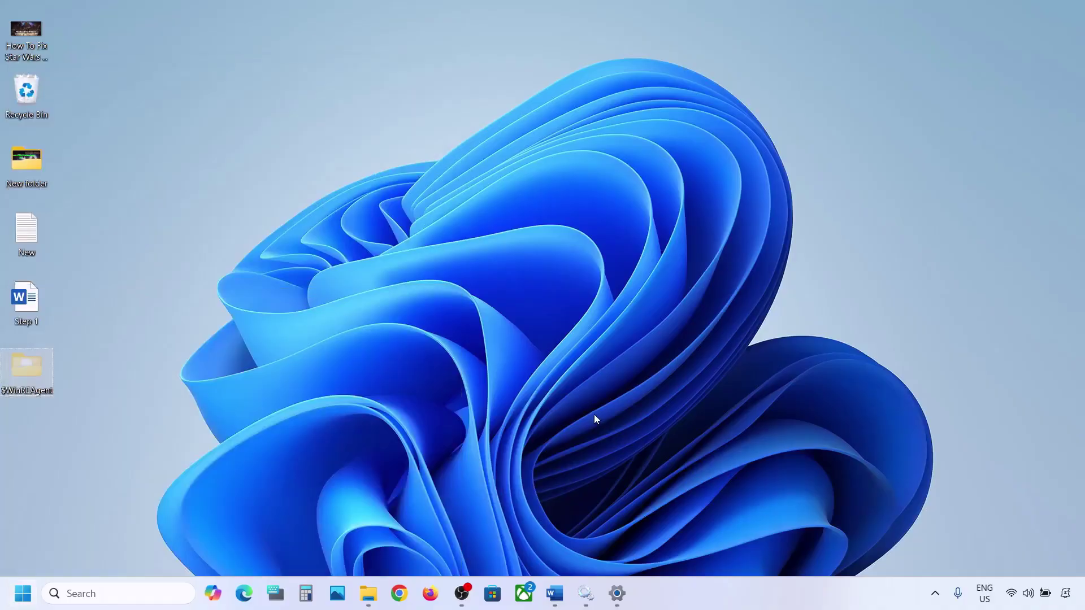
# - Move the $WinREAgent folder from the desktop back to the C: drive and minimize File Explorer
pyautogui.rightClick(25, 364)
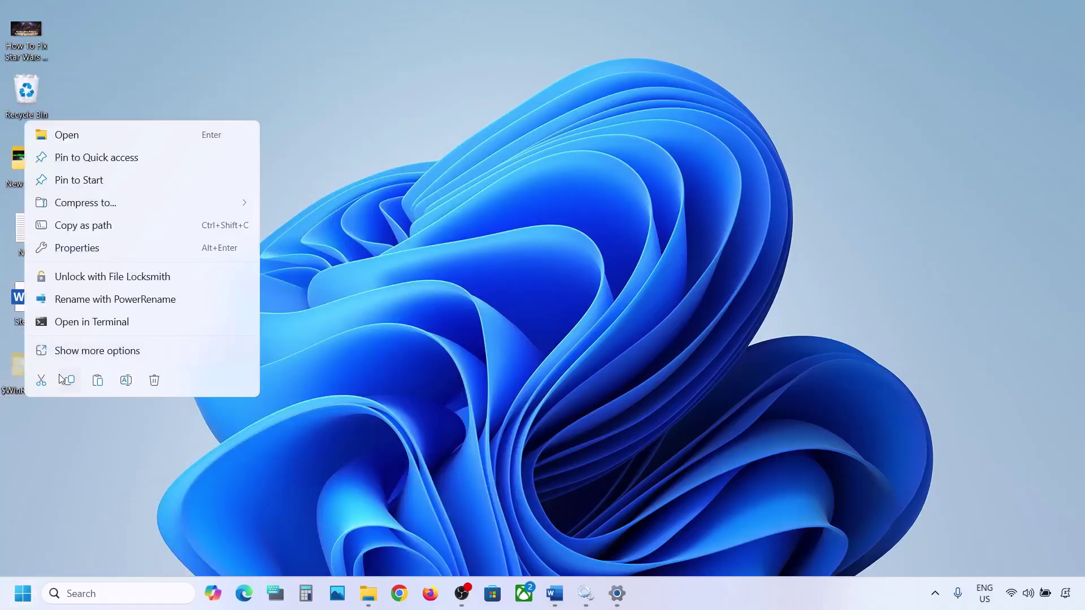
pyautogui.click(42, 380)
pyautogui.click(368, 593)
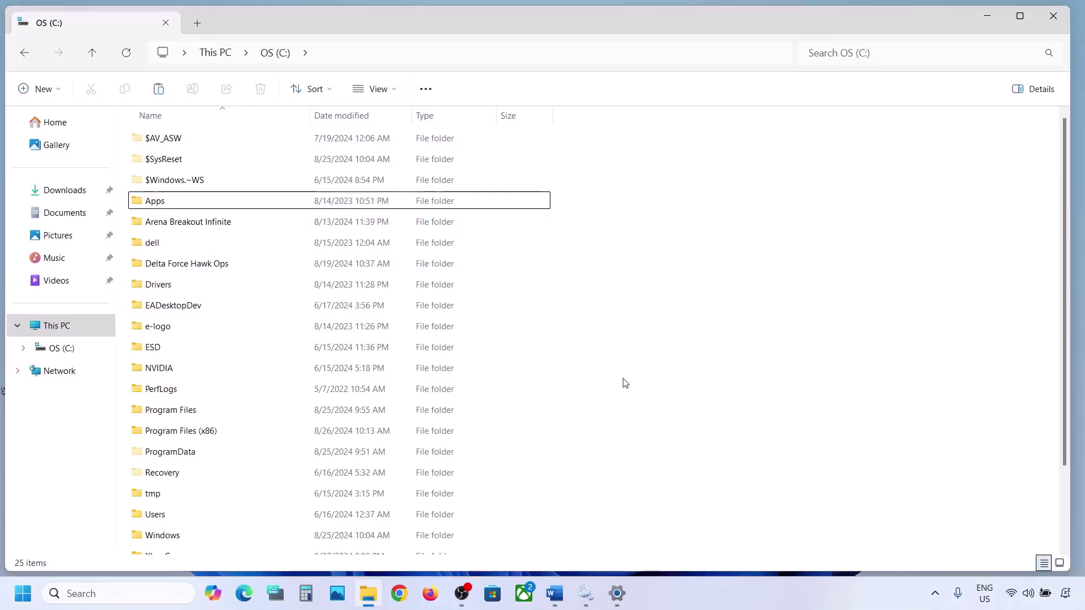
pyautogui.hotkey('ctrl', 'v')
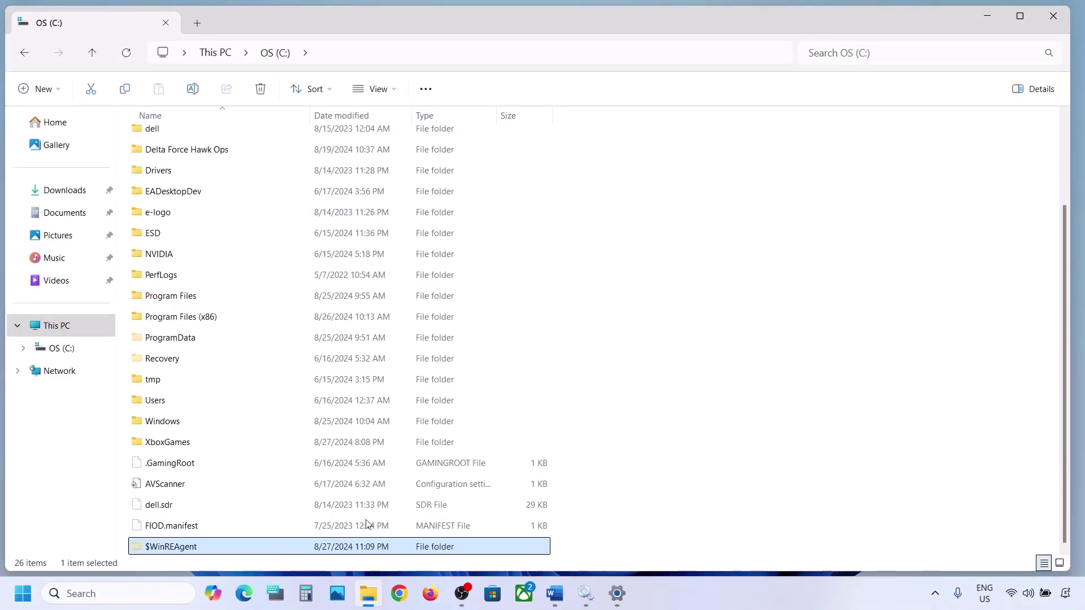
pyautogui.click(974, 22)
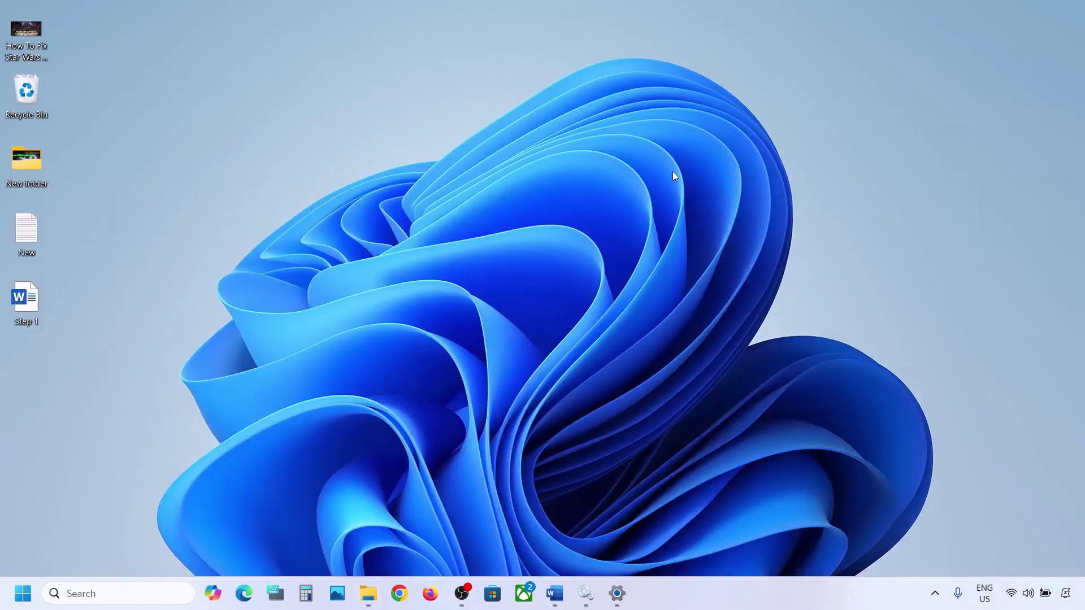
# - Go to Step 3 in the Word notes and highlight "Run Update Troubleshooter"
pyautogui.click(554, 593)
pyautogui.scroll(-3, 345, 331)
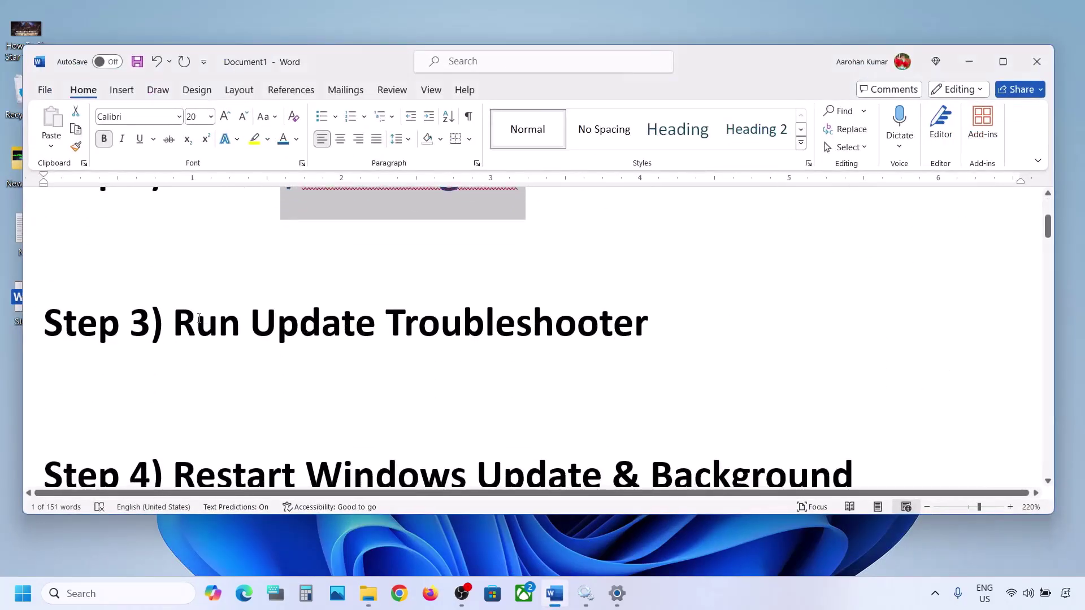
pyautogui.moveTo(199, 318); pyautogui.dragTo(649, 323)
# - Open the other troubleshooters in the System settings and run the Windows Update troubleshooter
pyautogui.press('super')
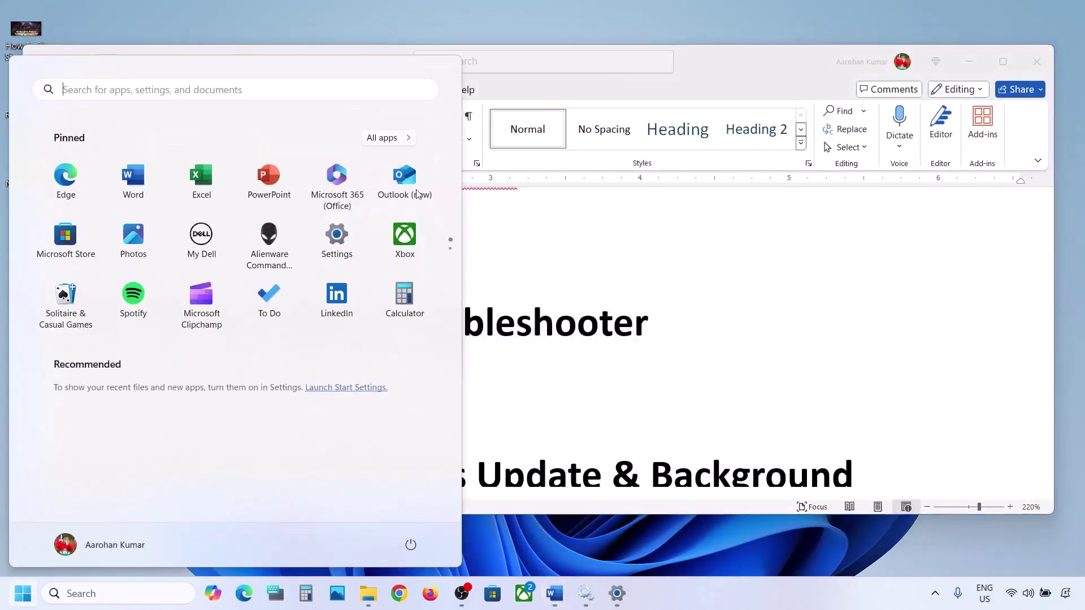
pyautogui.click(350, 248)
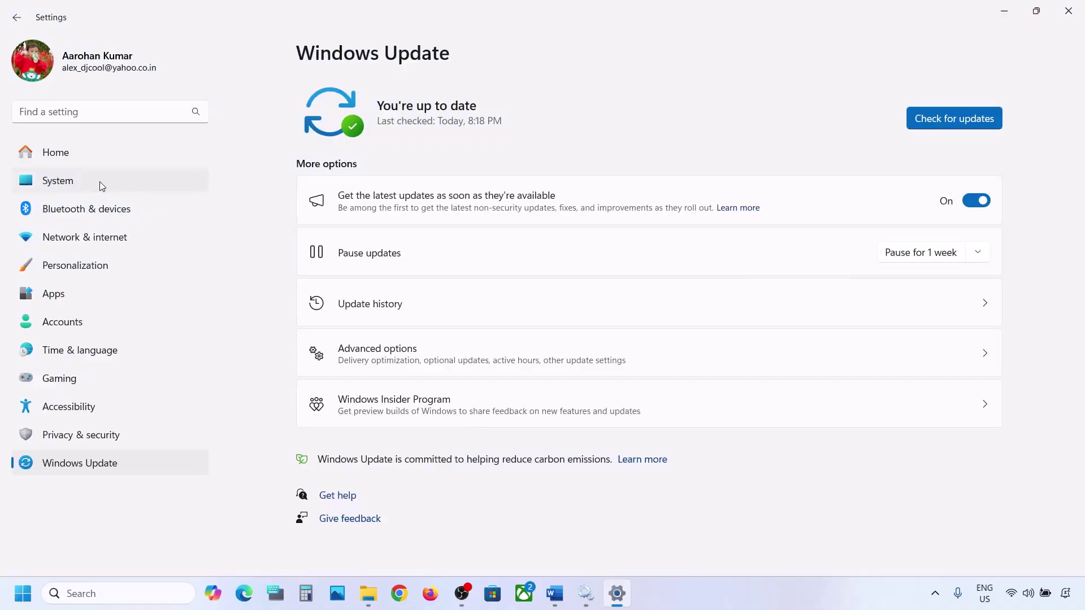
pyautogui.click(114, 184)
pyautogui.scroll(-5, 407, 274)
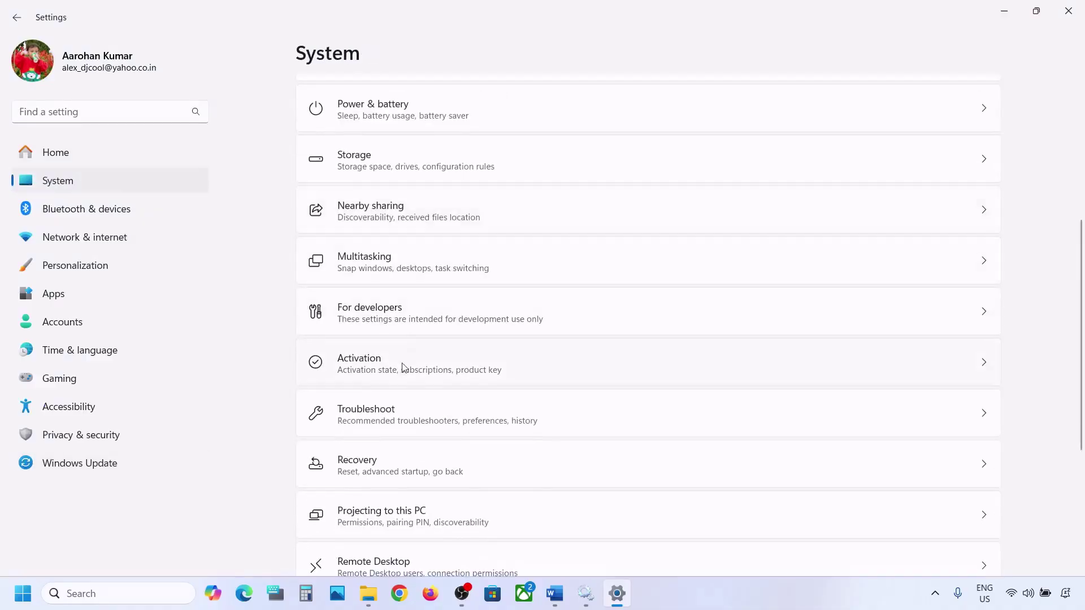
pyautogui.click(379, 410)
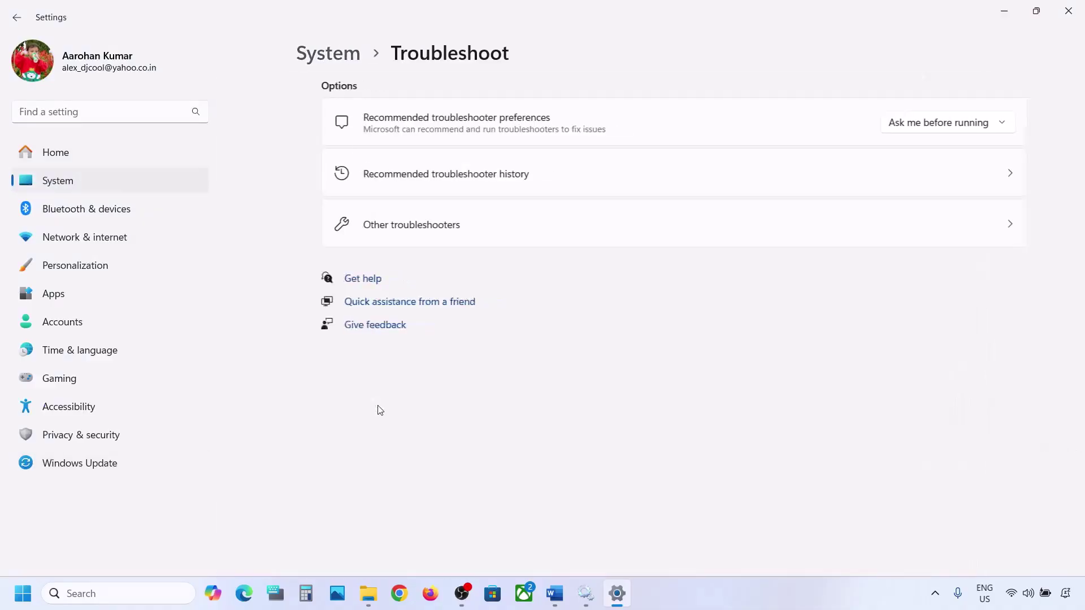
pyautogui.click(388, 237)
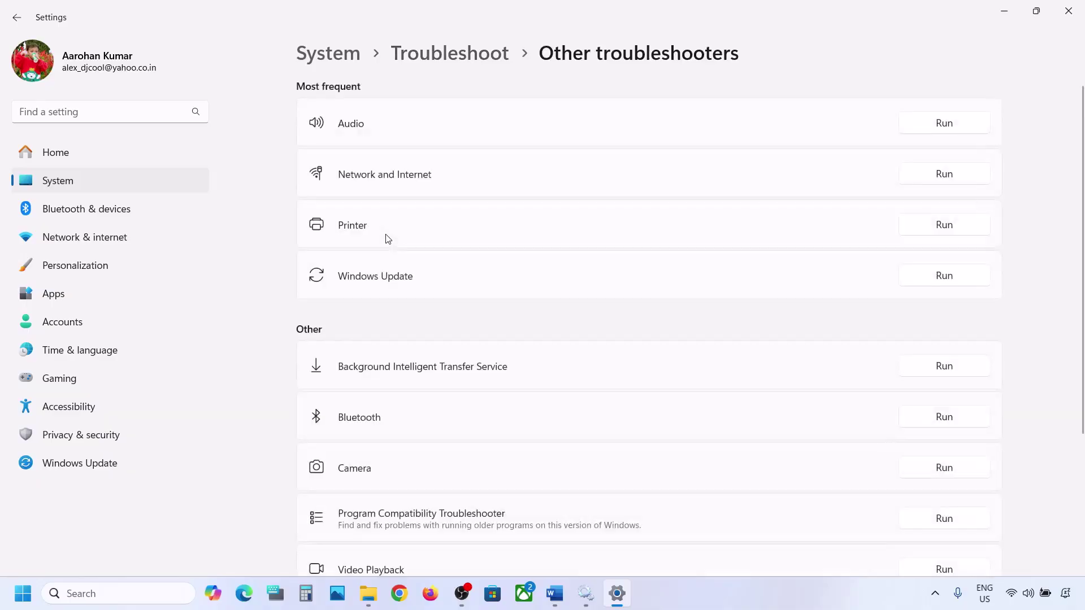
pyautogui.scroll(-1, 387, 237)
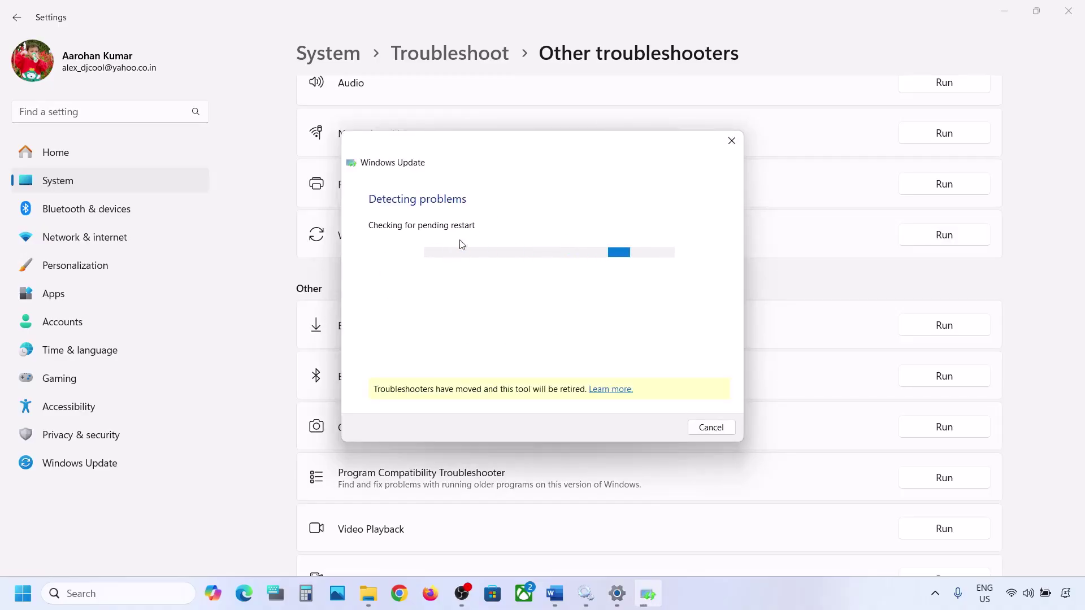
# - Return to the Word notes and highlight the Step 4 text about restarting Windows Update and Background intelligent transfer service
pyautogui.hotkey('alt', 'Tab')
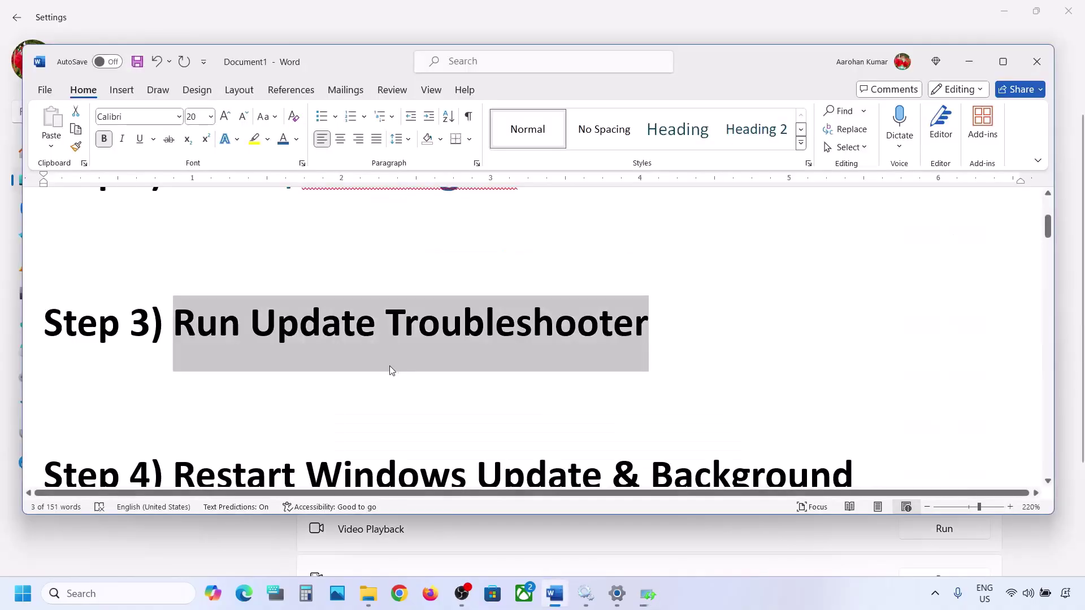
pyautogui.scroll(-3, 389, 365)
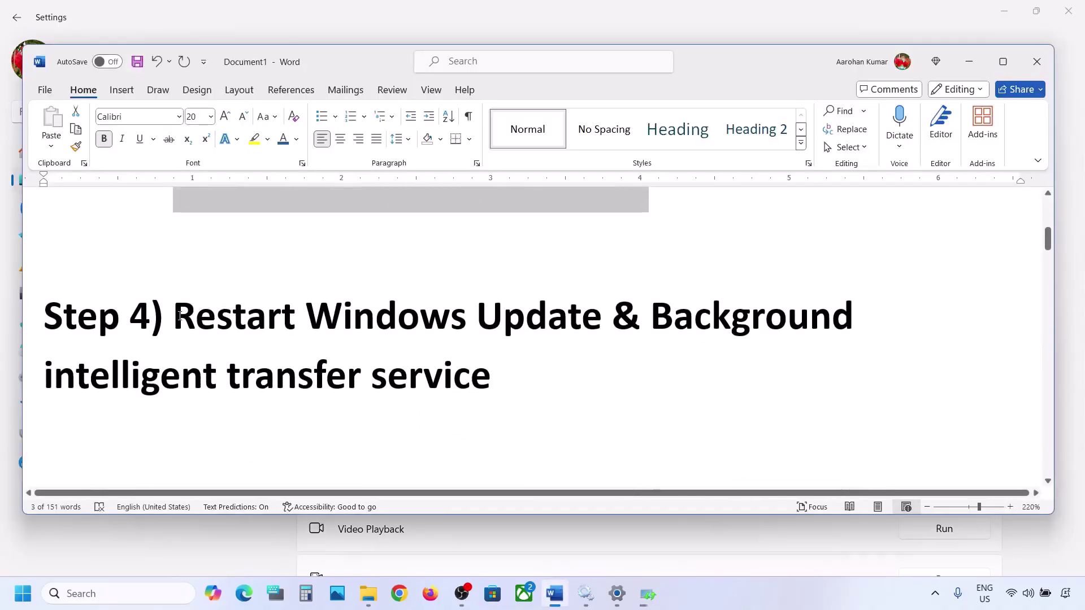
pyautogui.moveTo(179, 316); pyautogui.dragTo(491, 376)
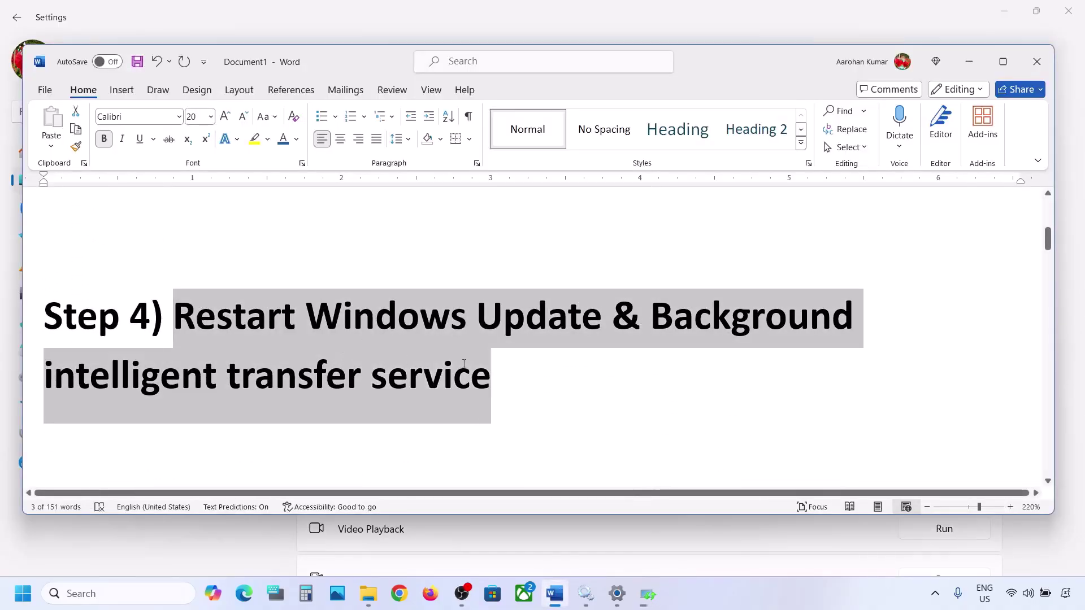
# - Search Windows for "services" and open the Services console
pyautogui.click(94, 593)
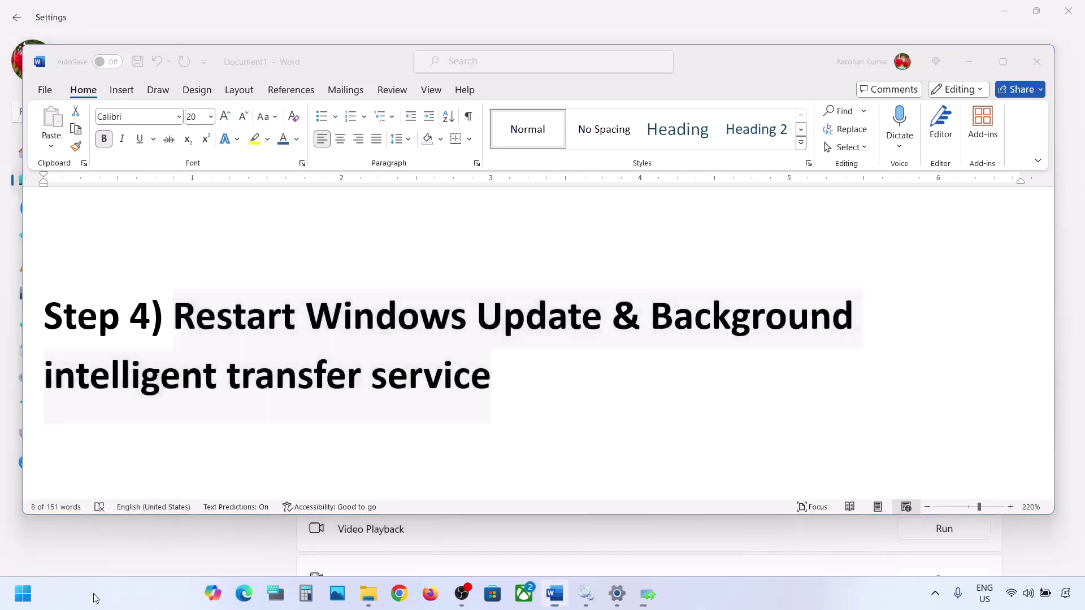
pyautogui.write('services')
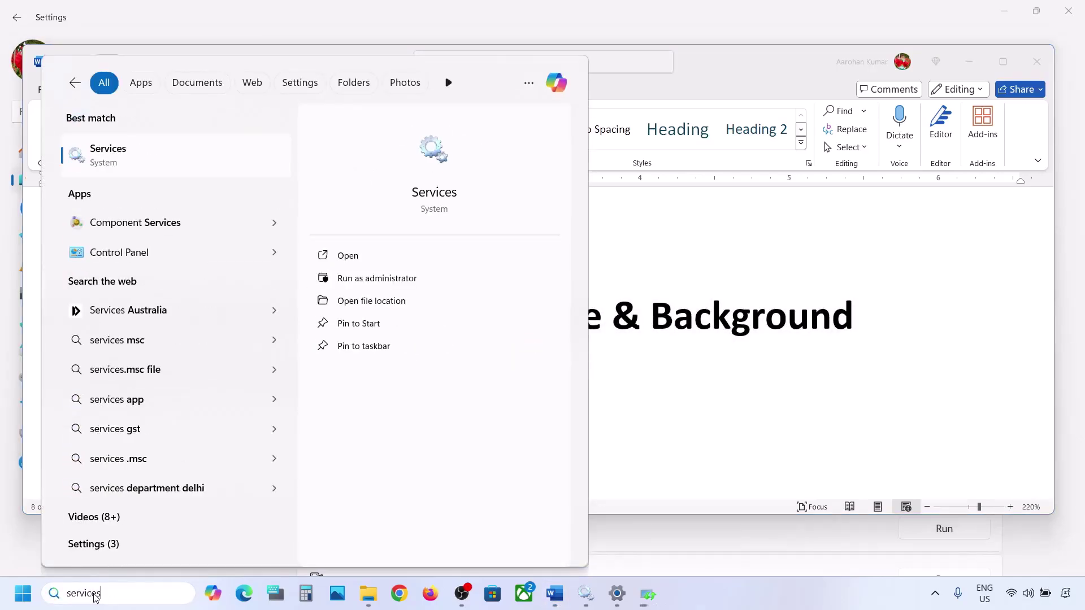
pyautogui.press('Return')
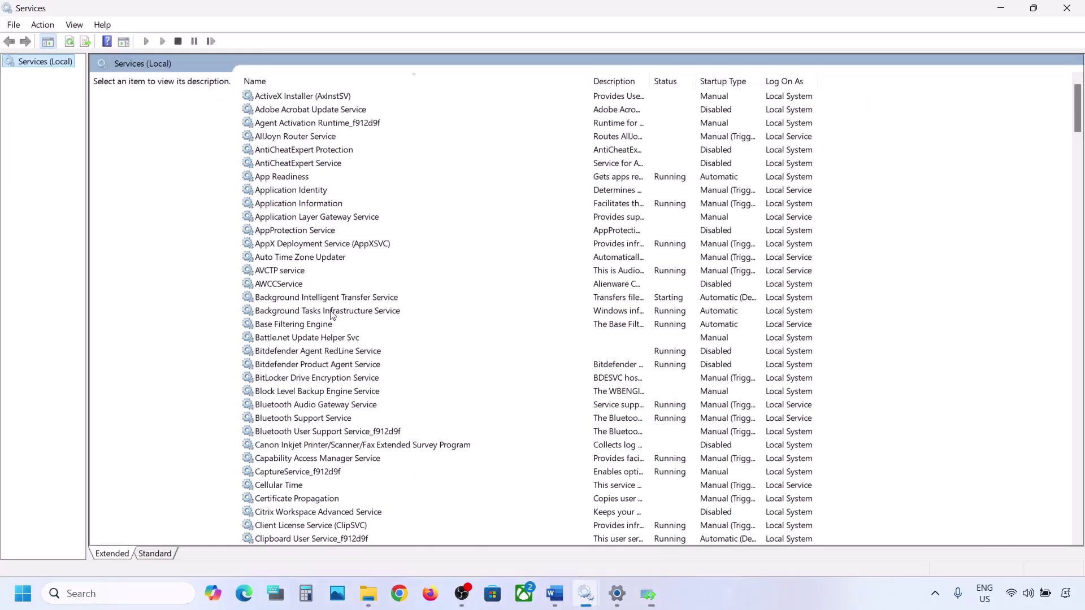
# - Set the Windows Update service's startup type to Automatic and restart the service
pyautogui.click(314, 324)
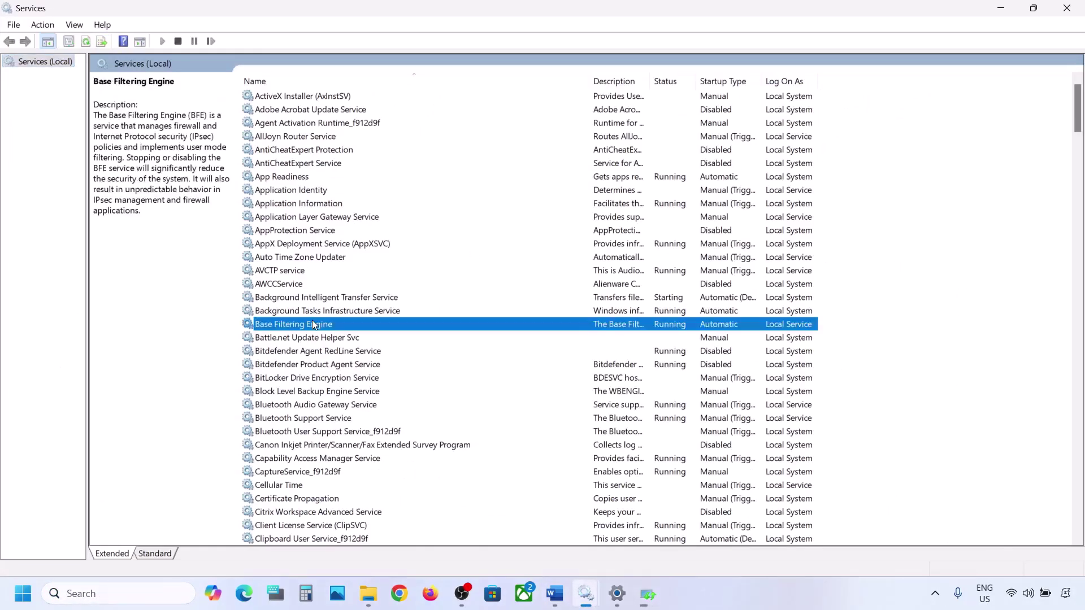
pyautogui.press('w')
pyautogui.scroll(-7, 356, 439)
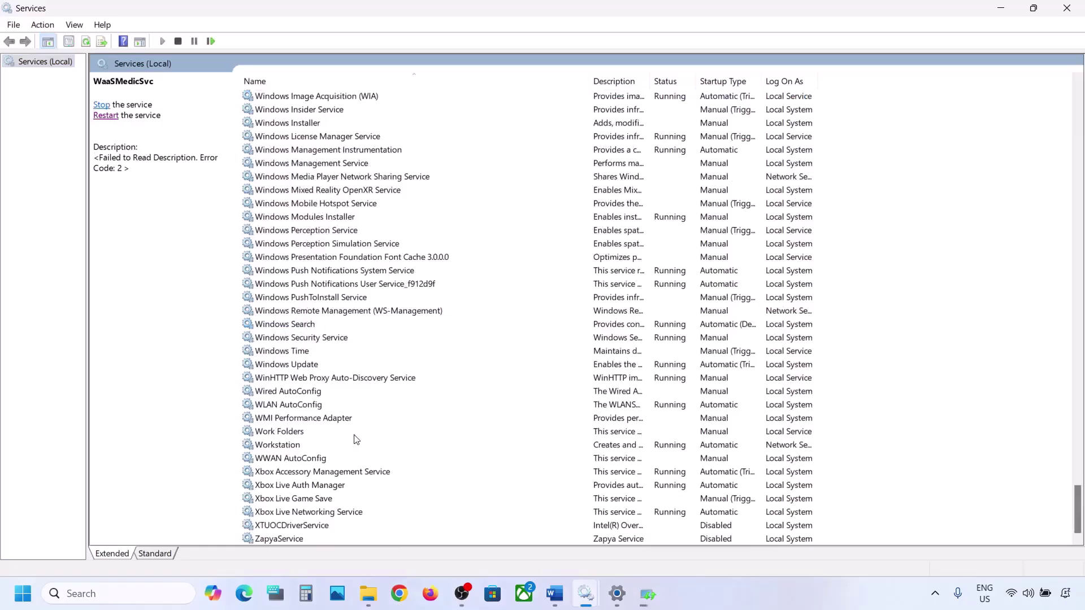
pyautogui.click(293, 366)
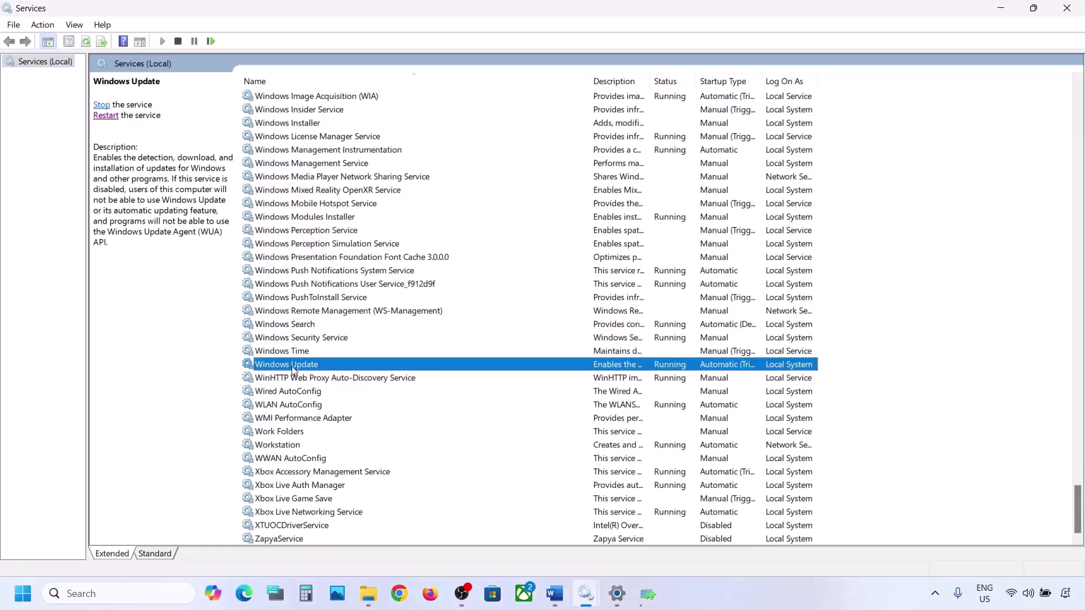
pyautogui.doubleClick(355, 366)
pyautogui.click(529, 281)
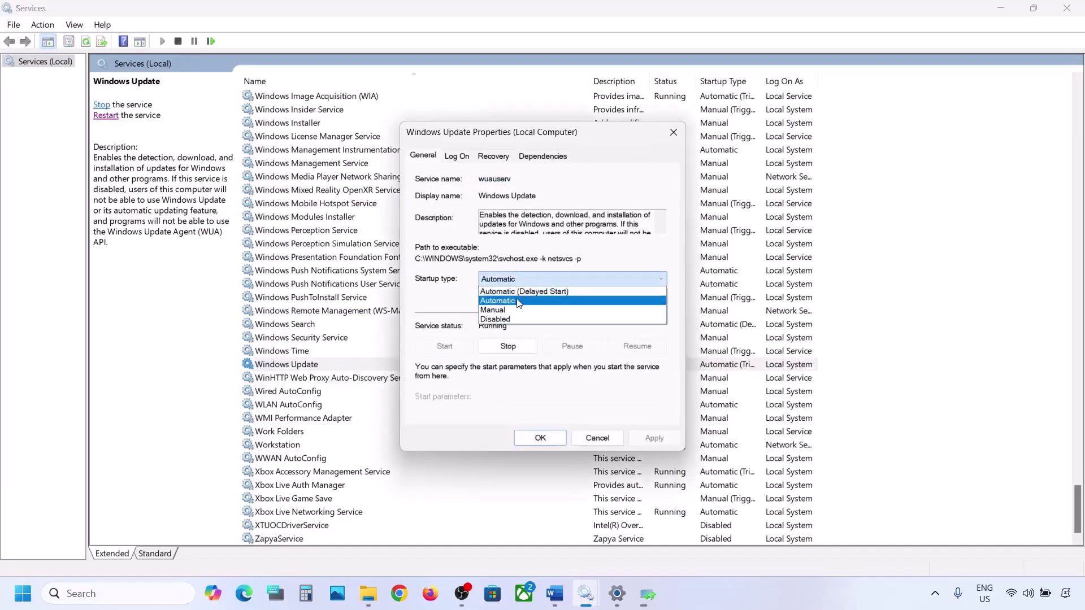
pyautogui.click(519, 289)
pyautogui.click(636, 437)
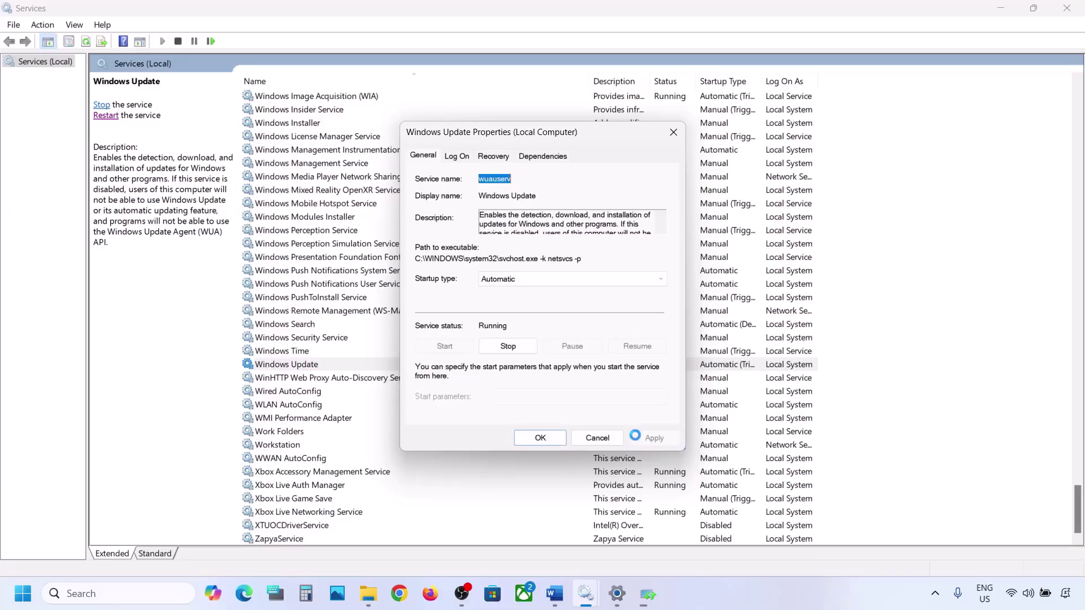
pyautogui.click(528, 439)
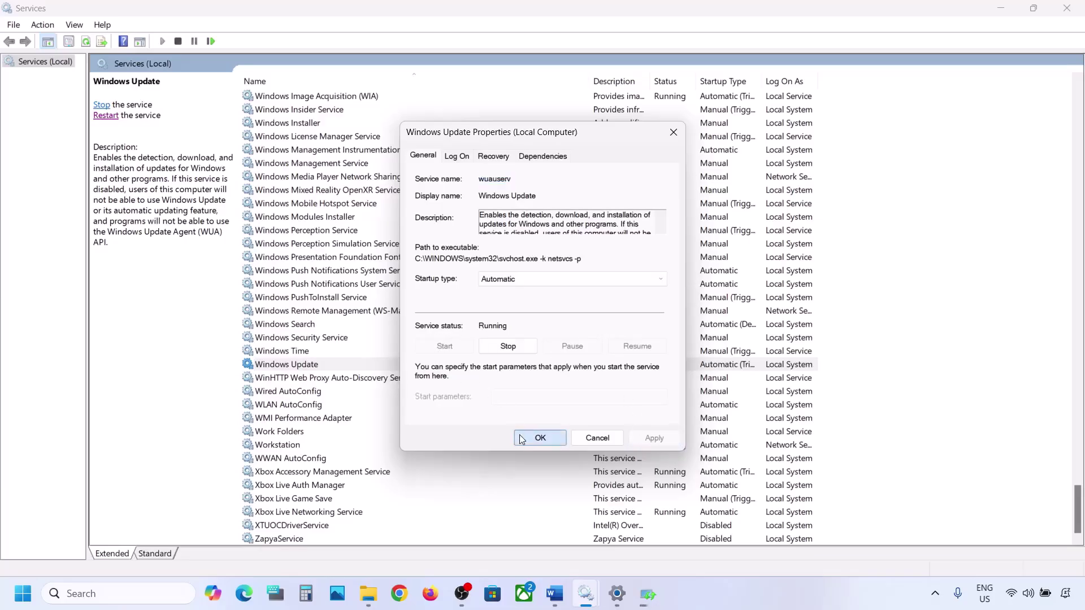
pyautogui.rightClick(294, 367)
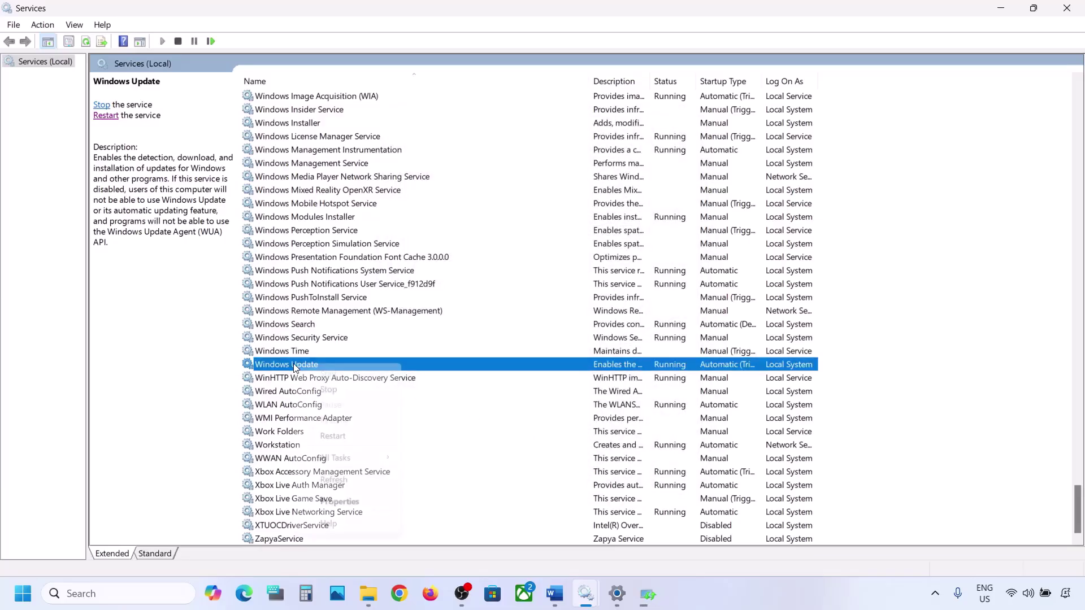
pyautogui.click(333, 436)
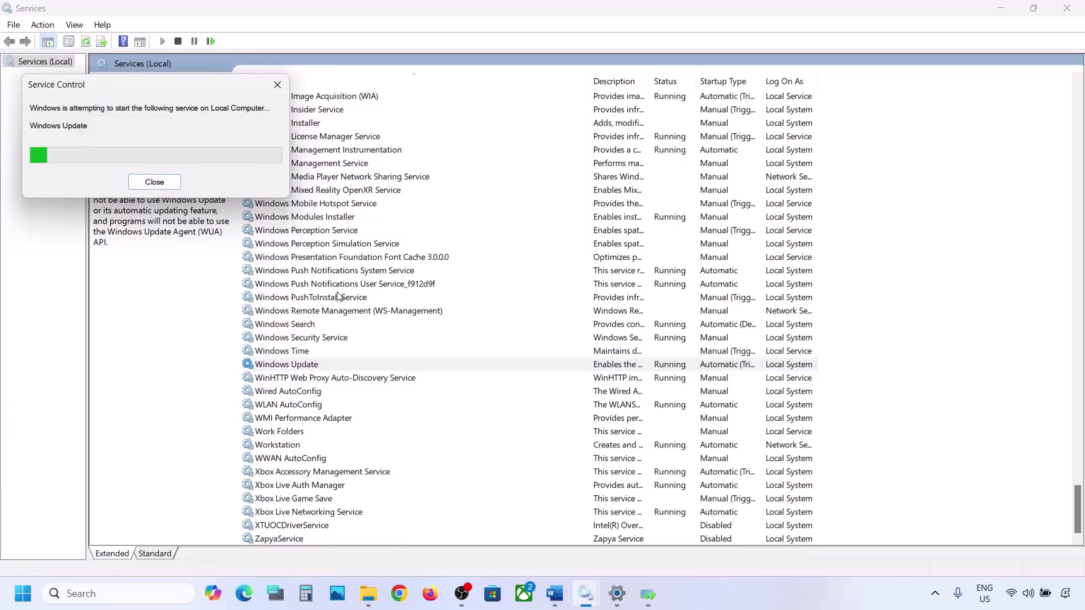
# - Set the Background Intelligent Transfer Service's startup type to Automatic and restart the service
pyautogui.click(320, 285)
pyautogui.press('Home')
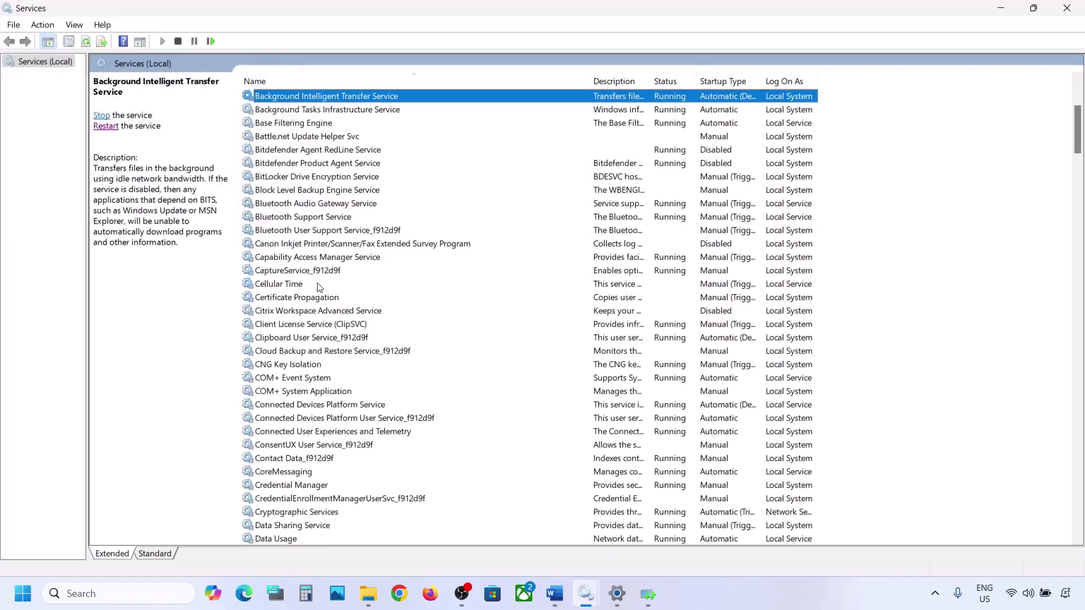
pyautogui.scroll(3, 327, 229)
pyautogui.doubleClick(357, 218)
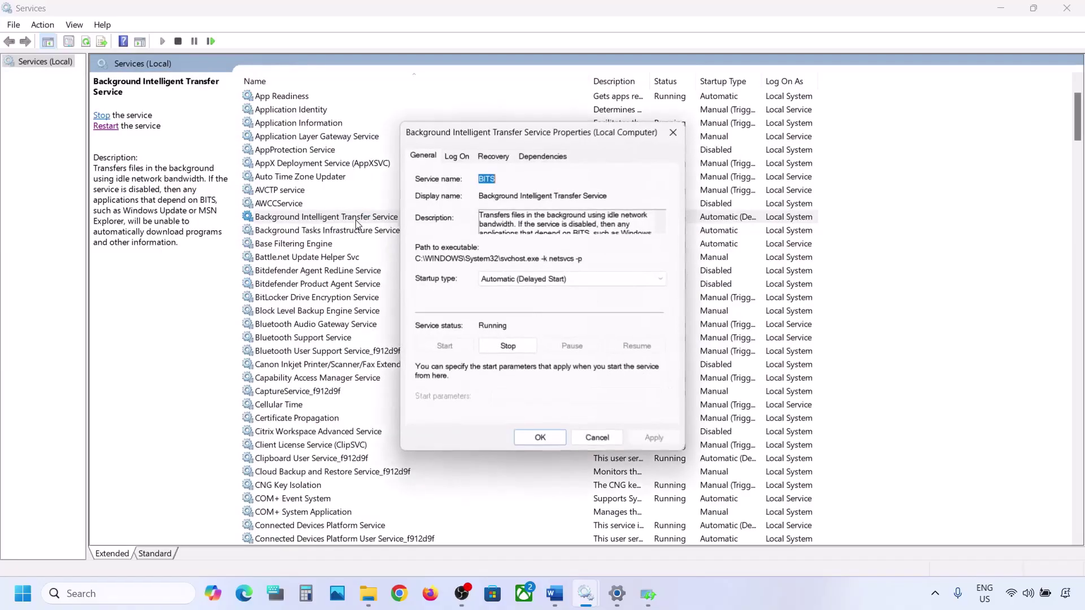
pyautogui.click(509, 279)
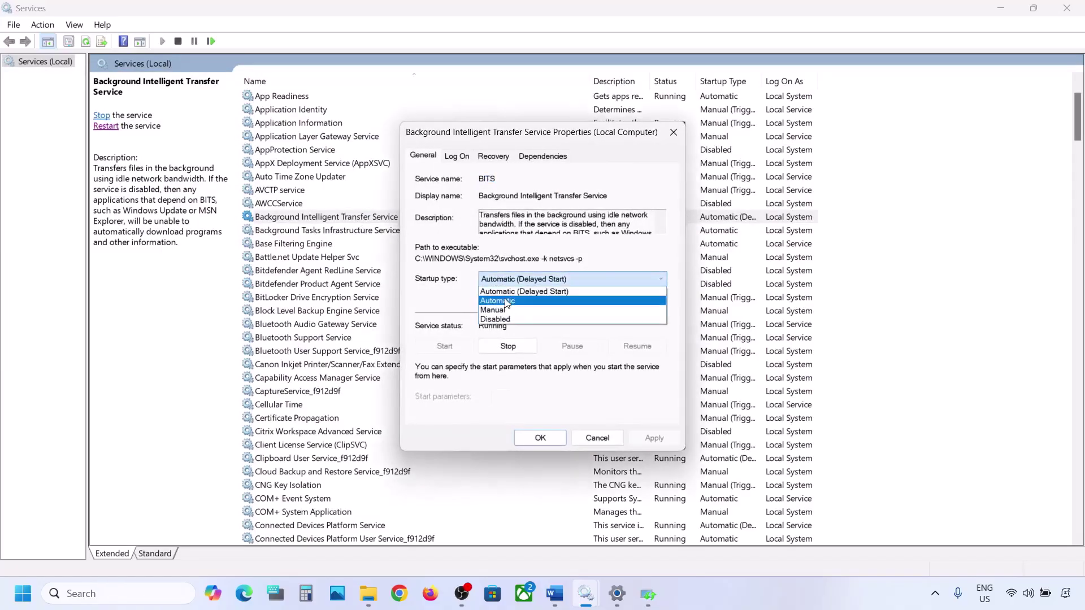
pyautogui.click(497, 301)
pyautogui.click(643, 437)
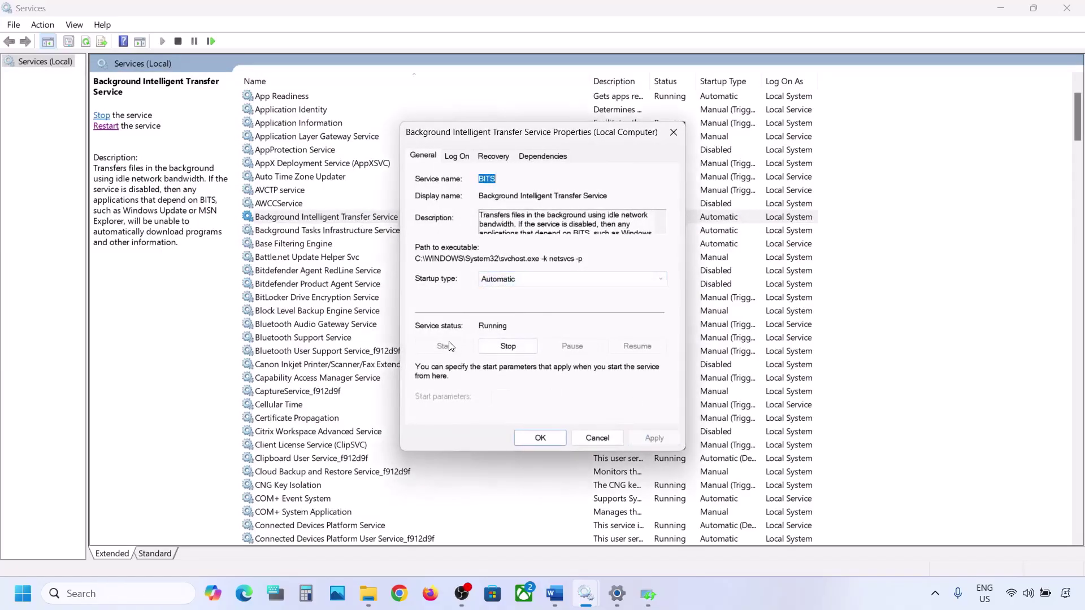
pyautogui.click(540, 437)
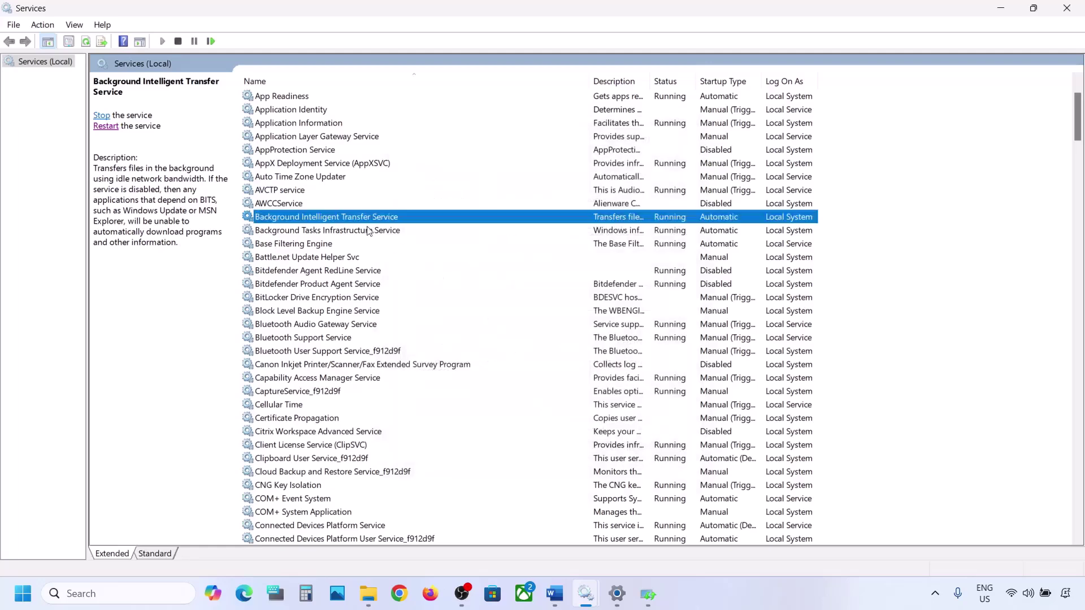
pyautogui.rightClick(334, 221)
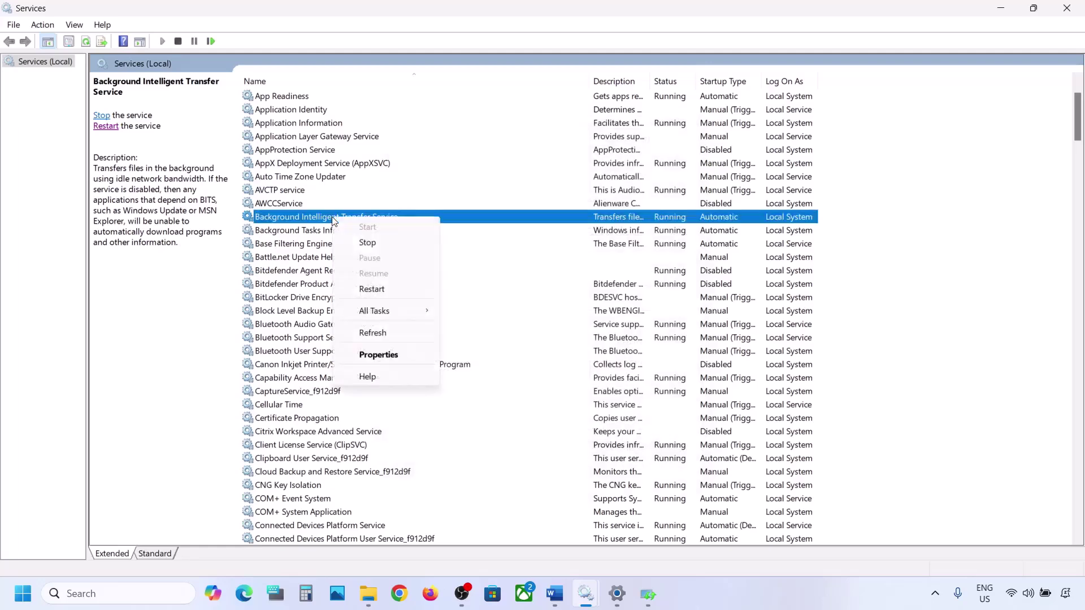
pyautogui.click(373, 290)
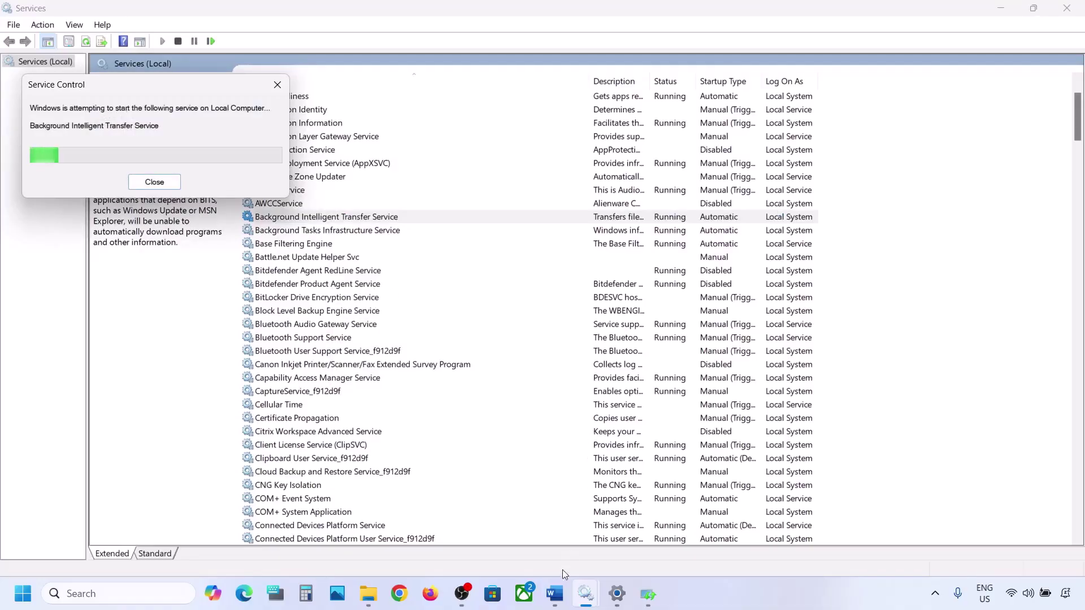
# - Copy the Windows 11 download link under Step 5, Use Windows 11 Installation Assistant, in the Word notes
pyautogui.moveTo(558, 598)
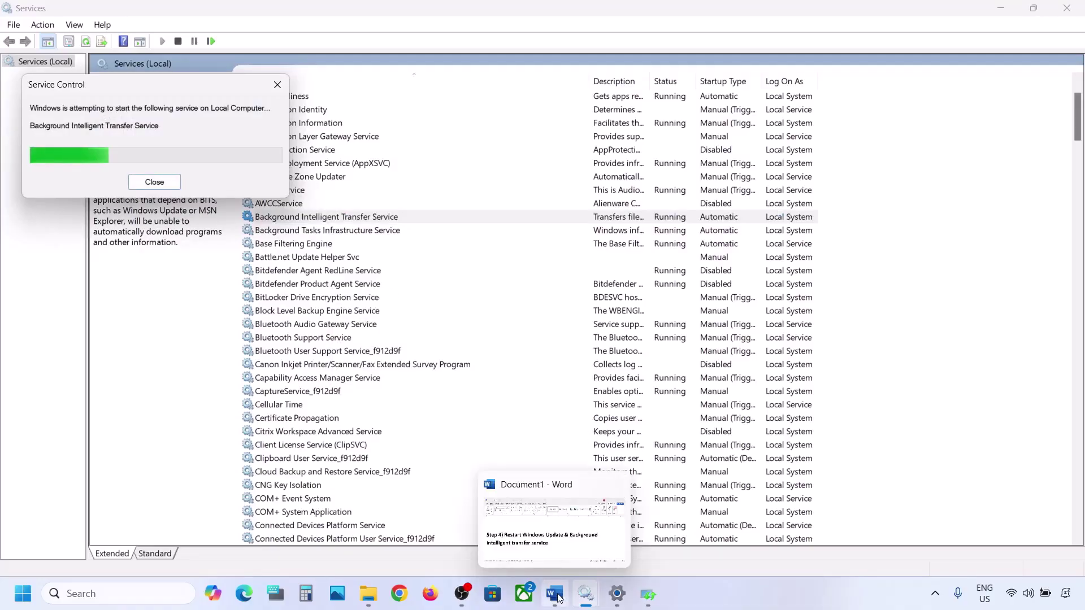
pyautogui.click(558, 598)
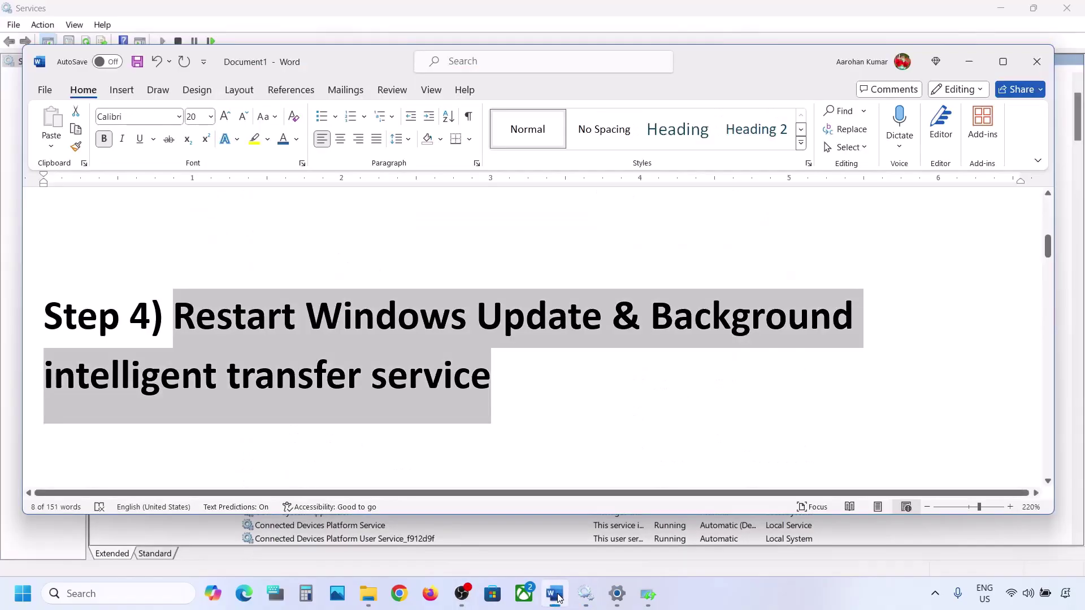
pyautogui.scroll(-5, 521, 407)
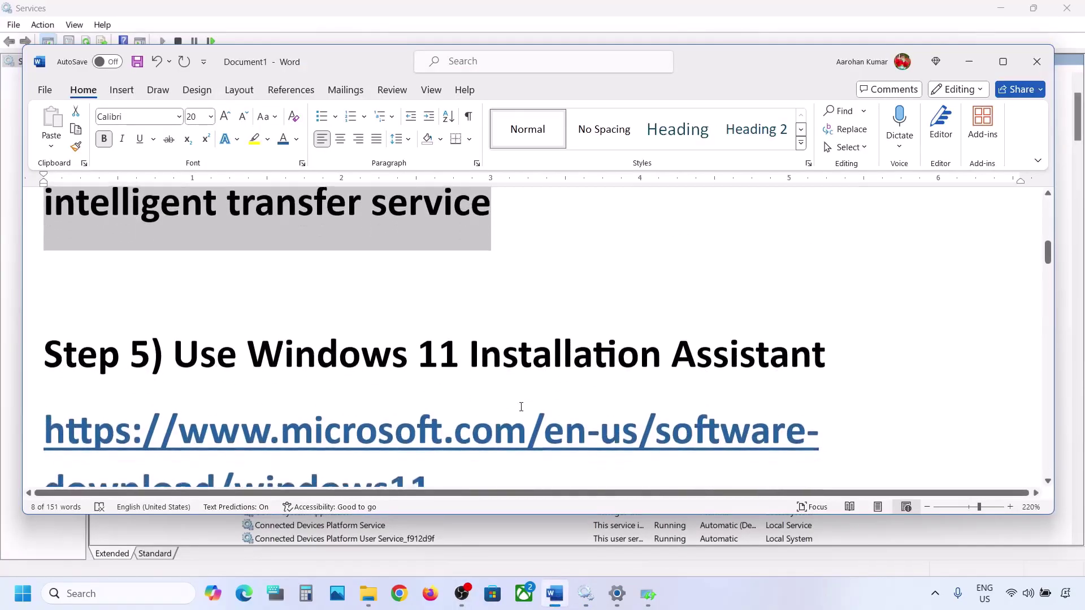
pyautogui.moveTo(451, 422); pyautogui.dragTo(46, 362)
pyautogui.rightClick(46, 361)
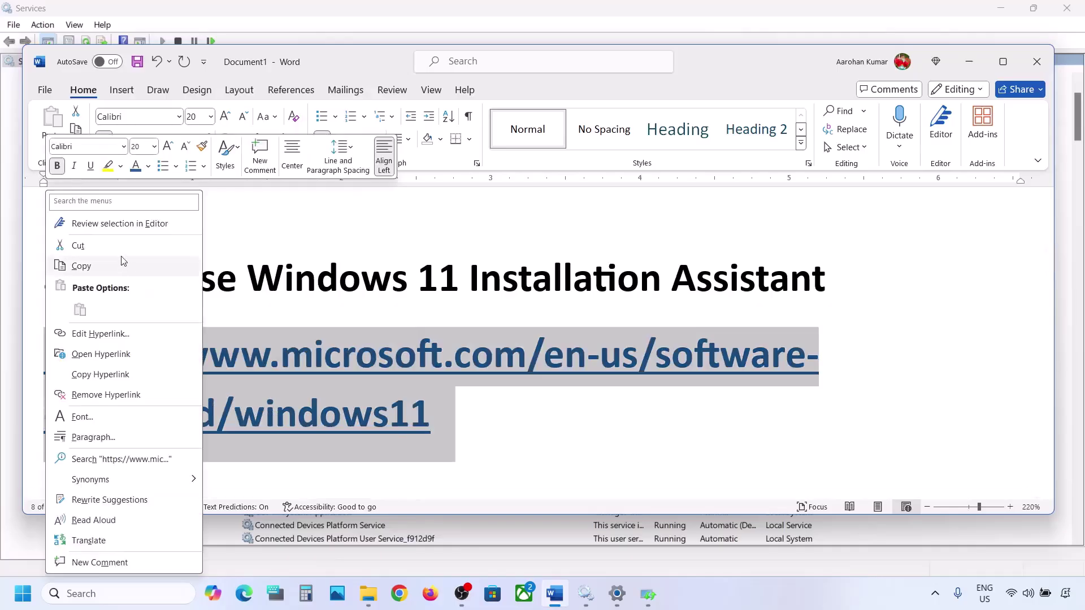
pyautogui.click(105, 262)
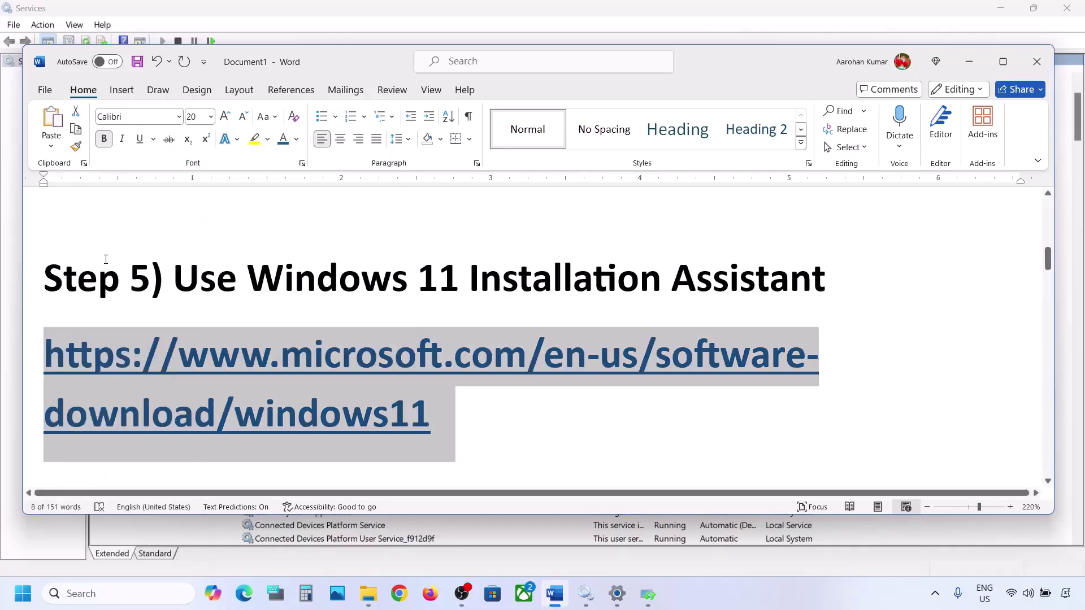
# - Load the copied Windows 11 download link in Chrome and go to the Windows 11 Installation Assistant section
pyautogui.click(400, 593)
pyautogui.hotkey('ctrl', 'v')
pyautogui.press('Return')
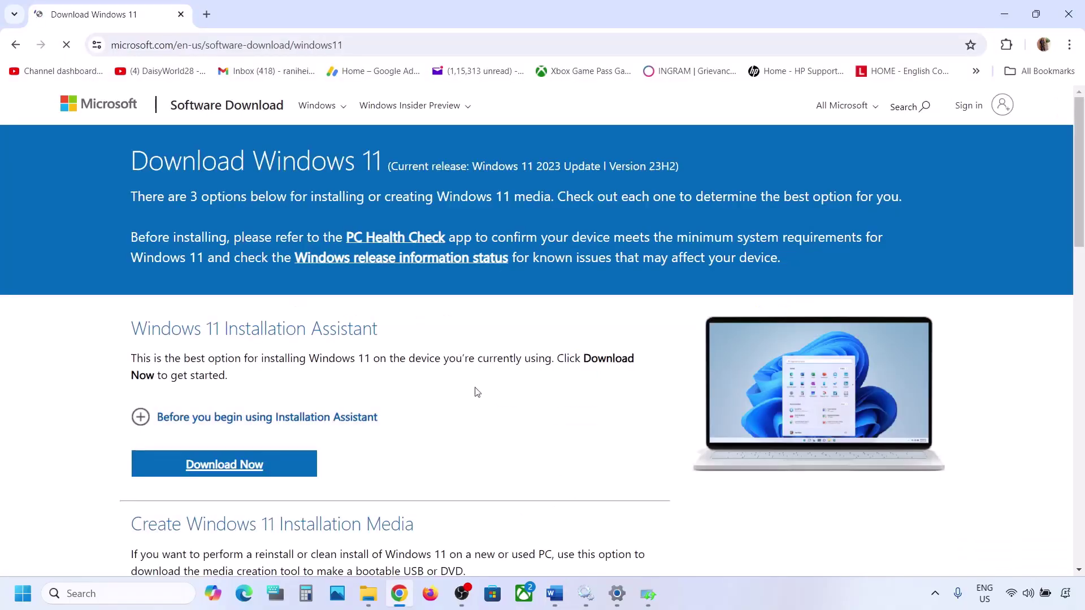
pyautogui.scroll(-1, 462, 381)
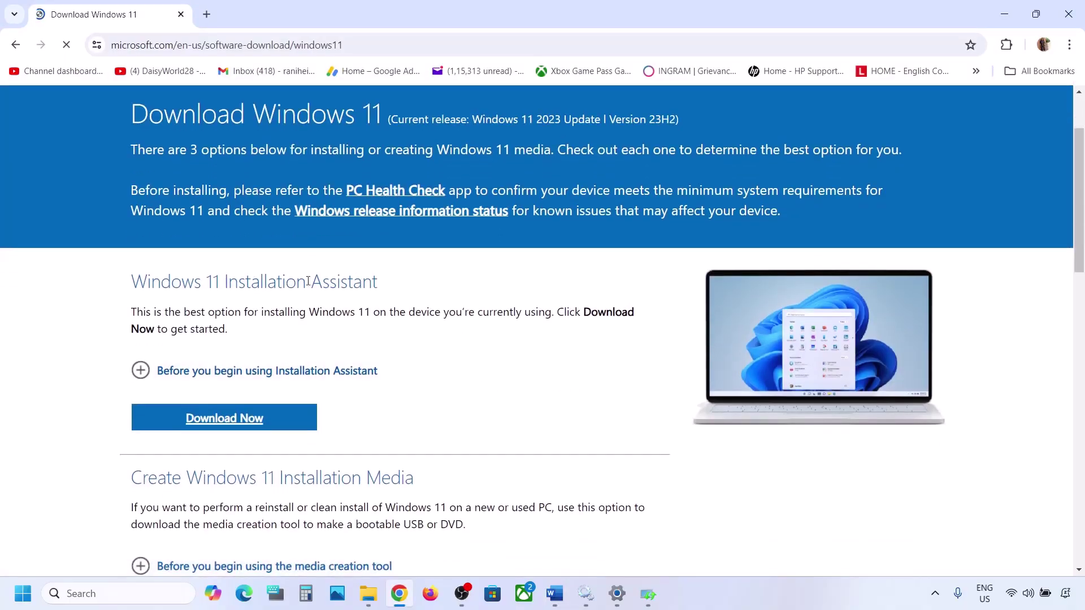
# - Download and launch the Windows 11 Installation Assistant, and minimize its window after the version check
pyautogui.click(232, 417)
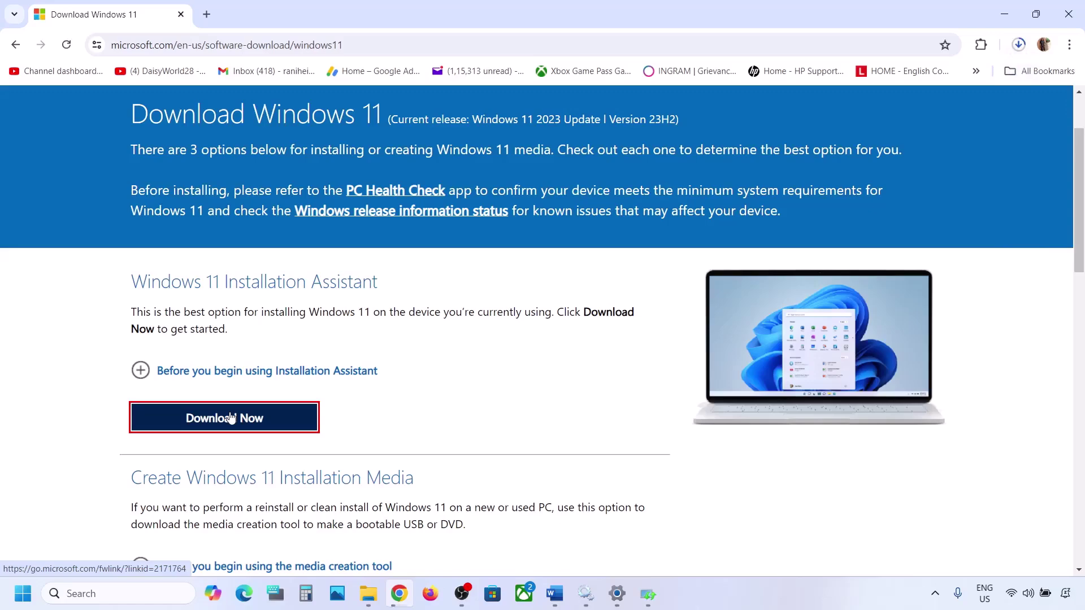
pyautogui.click(886, 86)
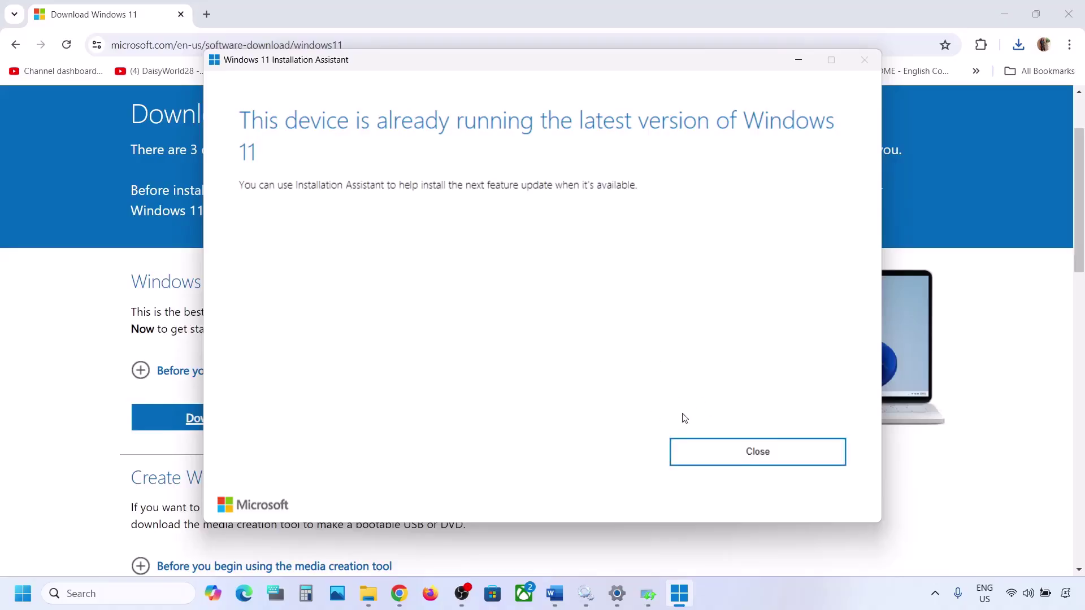
pyautogui.click(800, 63)
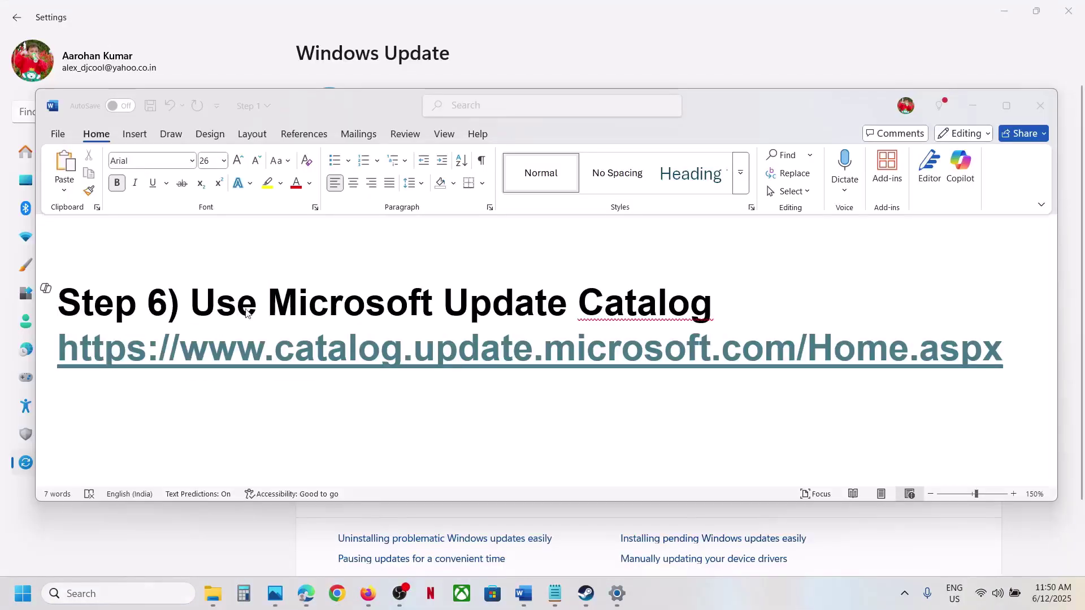
# - Copy the Microsoft Update Catalog link under Step 6, Use Microsoft Update Catalog, in the Word notes
pyautogui.click(200, 310)
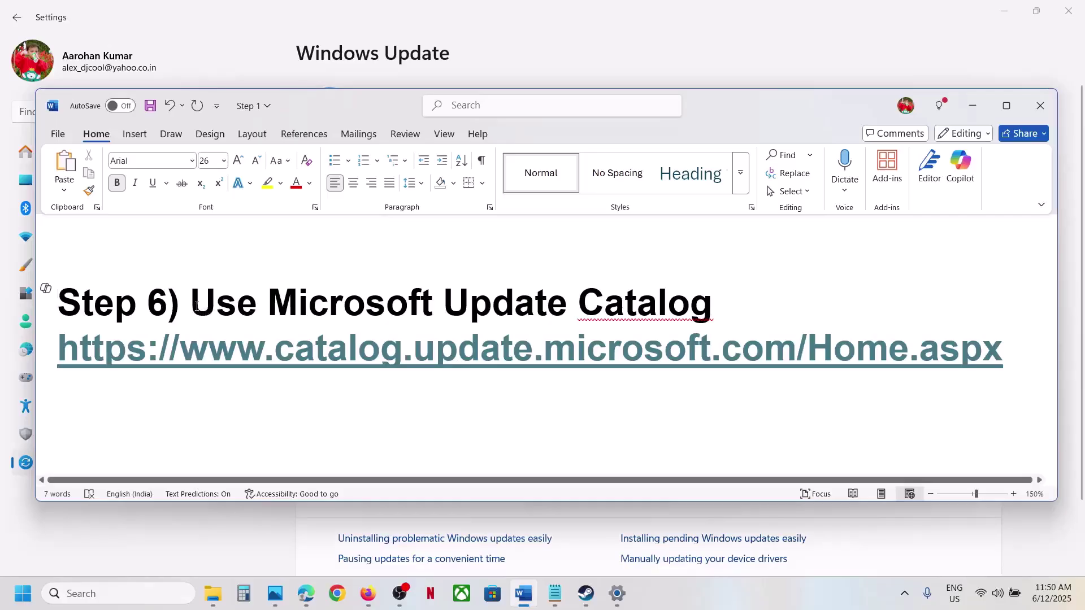
pyautogui.moveTo(1003, 350); pyautogui.dragTo(60, 362)
pyautogui.rightClick(117, 354)
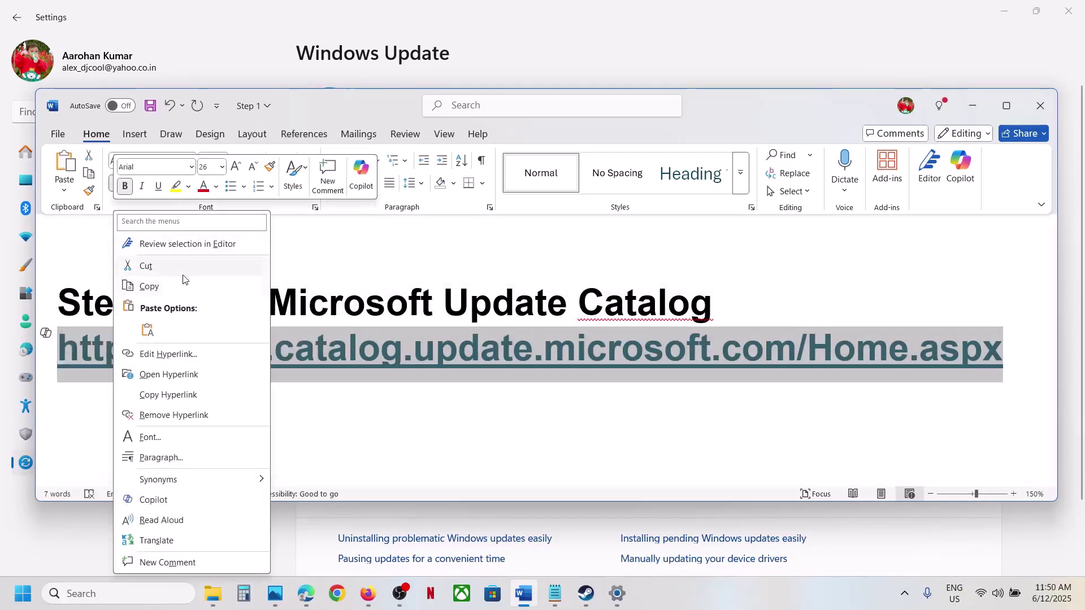
pyautogui.click(181, 286)
# - Load the copied Microsoft Update Catalog link in Chrome and search the catalog for KB5063060
pyautogui.click(345, 589)
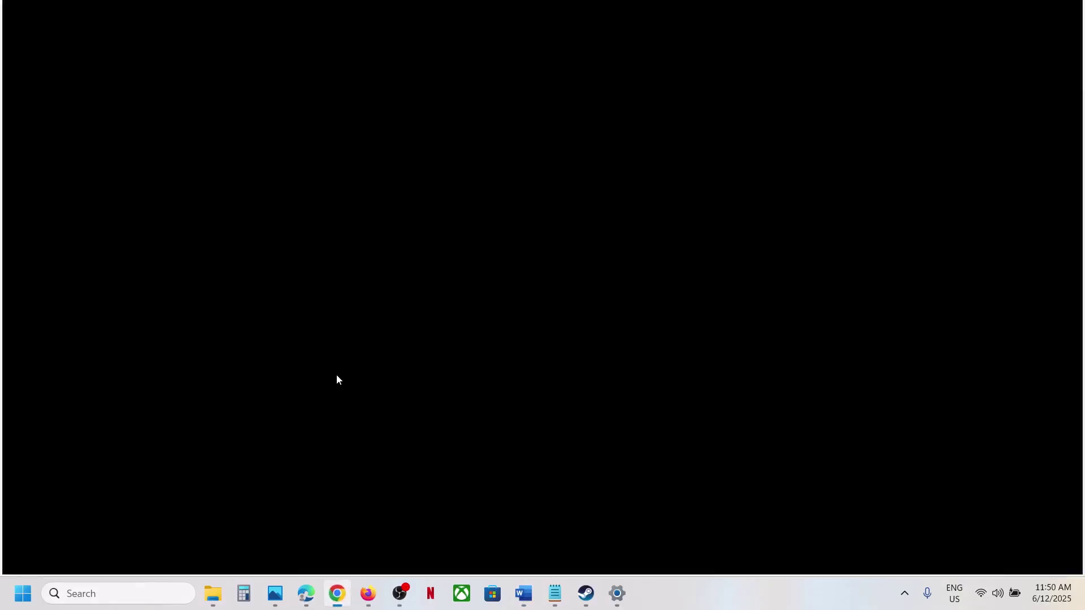
pyautogui.hotkey('ctrl', 'v')
pyautogui.press('Return')
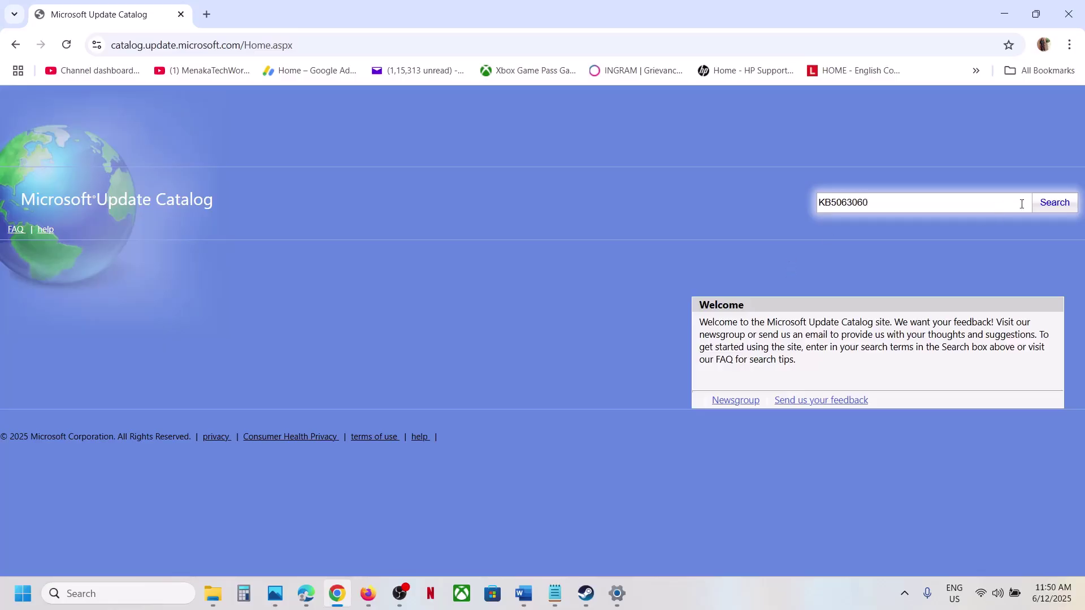
pyautogui.click(1053, 205)
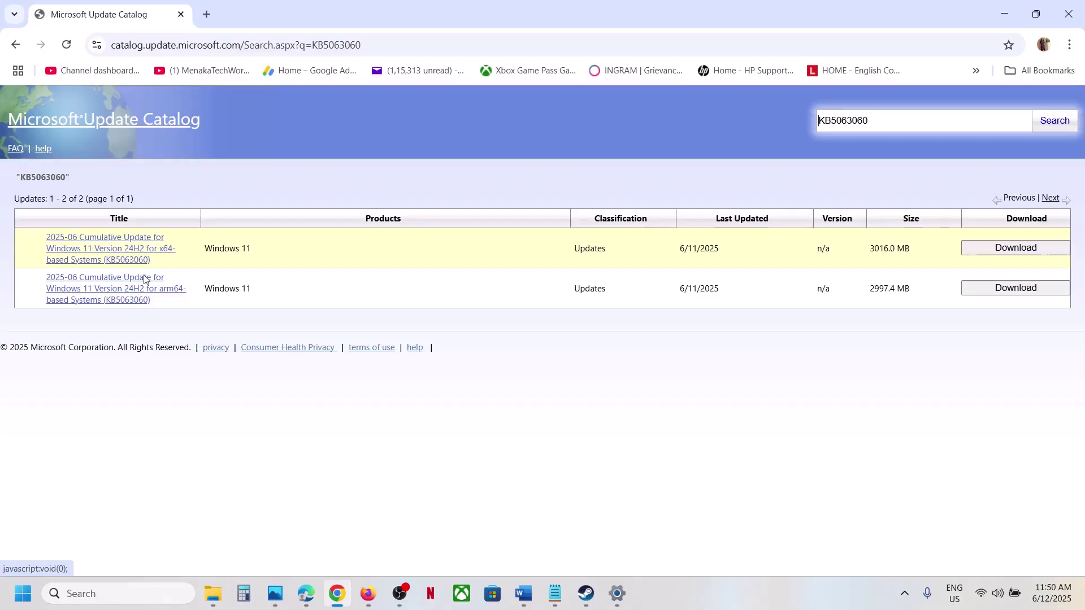
# - Check the PC's system type in the device specifications of the Settings About page, and close Settings
pyautogui.click(23, 593)
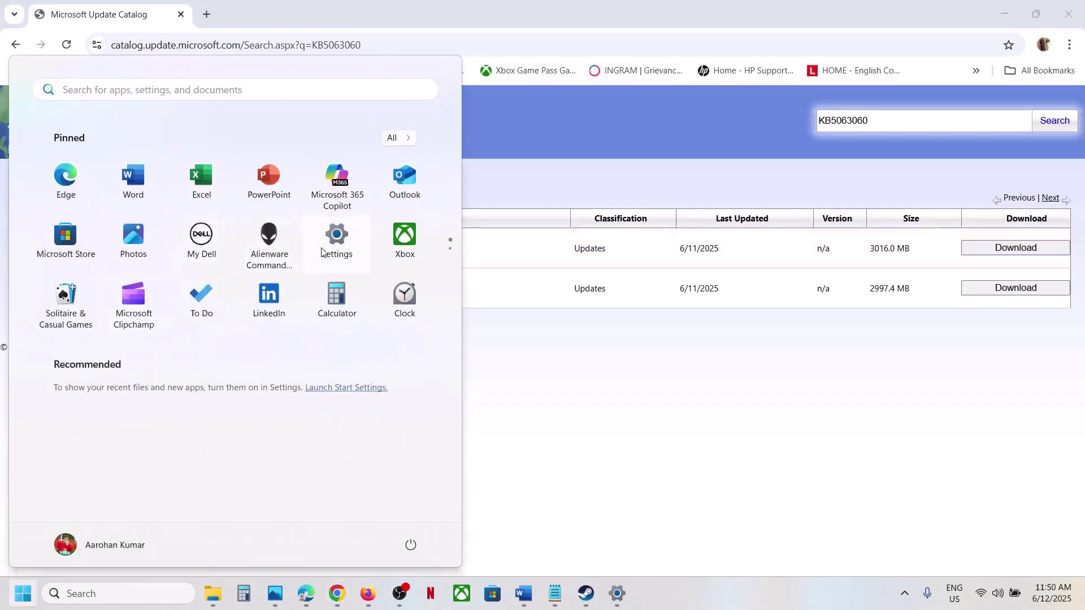
pyautogui.click(323, 248)
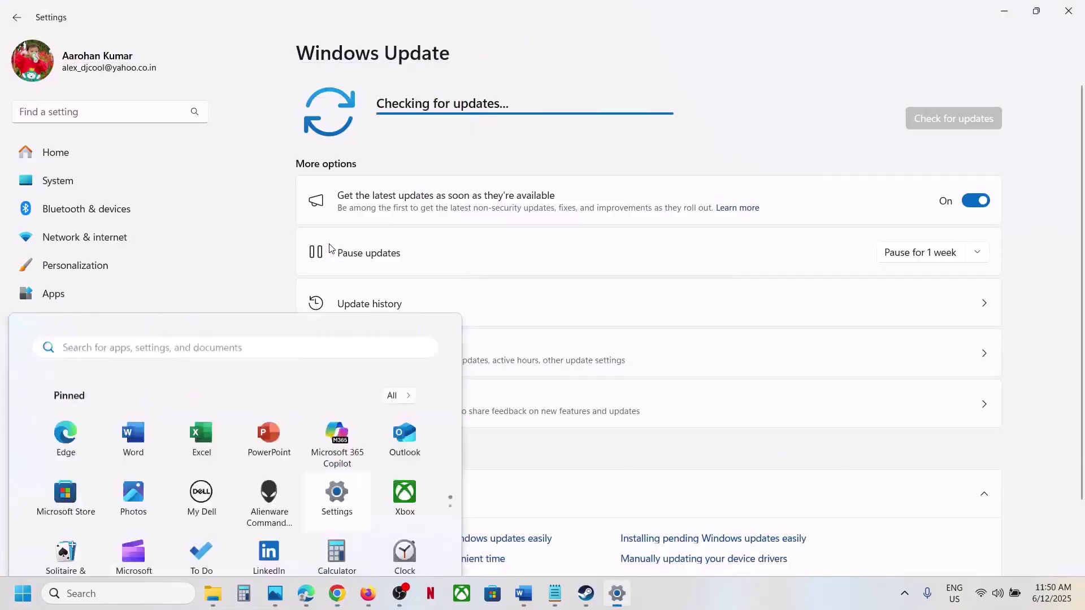
pyautogui.click(77, 187)
pyautogui.scroll(-10, 484, 407)
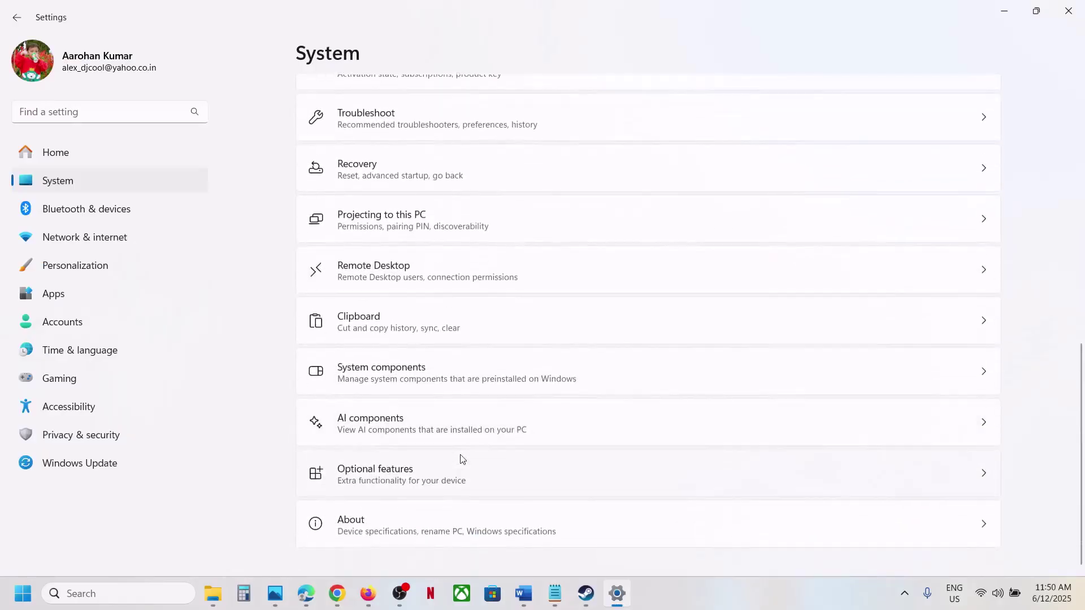
pyautogui.click(387, 515)
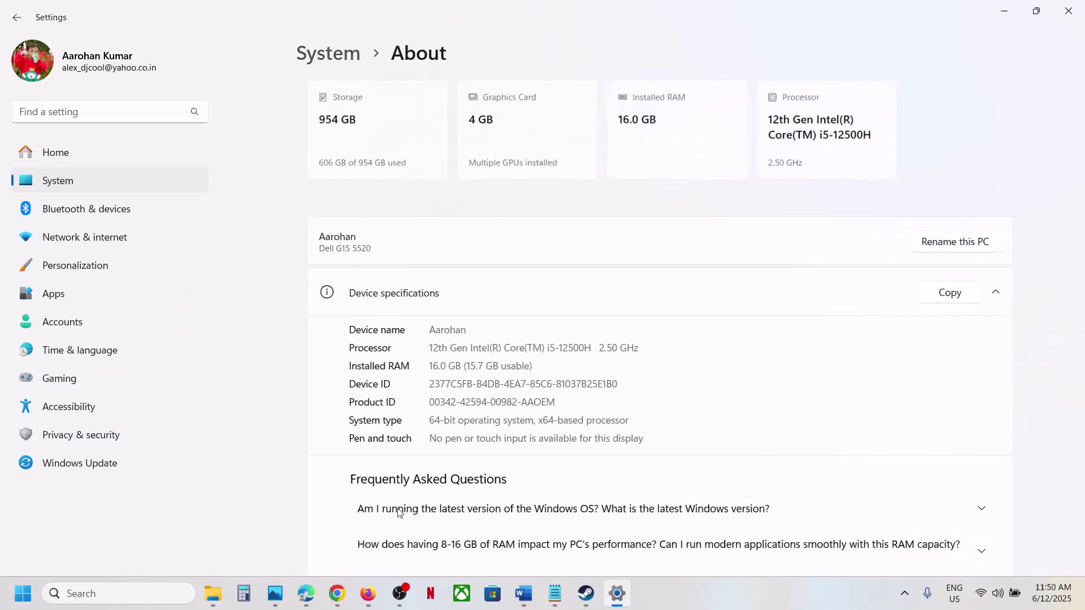
pyautogui.moveTo(419, 423); pyautogui.dragTo(615, 416)
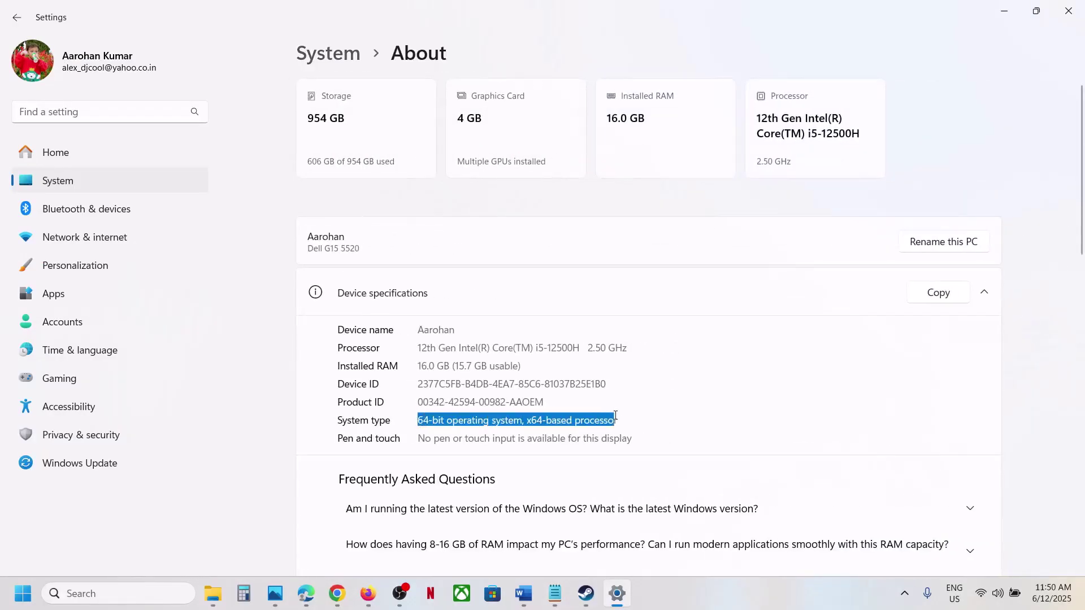
pyautogui.click(1068, 10)
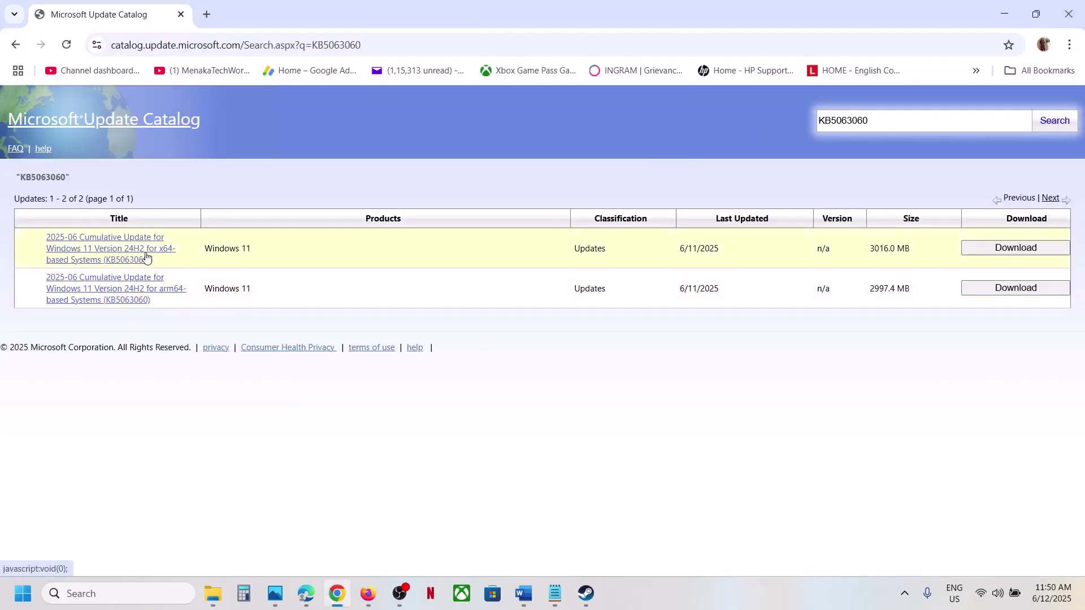
# - Open the download window for the x64-based Windows 11 Version 24H2 cumulative update and move it over the middle of the catalog page
pyautogui.click(1020, 252)
pyautogui.moveTo(299, 24); pyautogui.dragTo(590, 175)
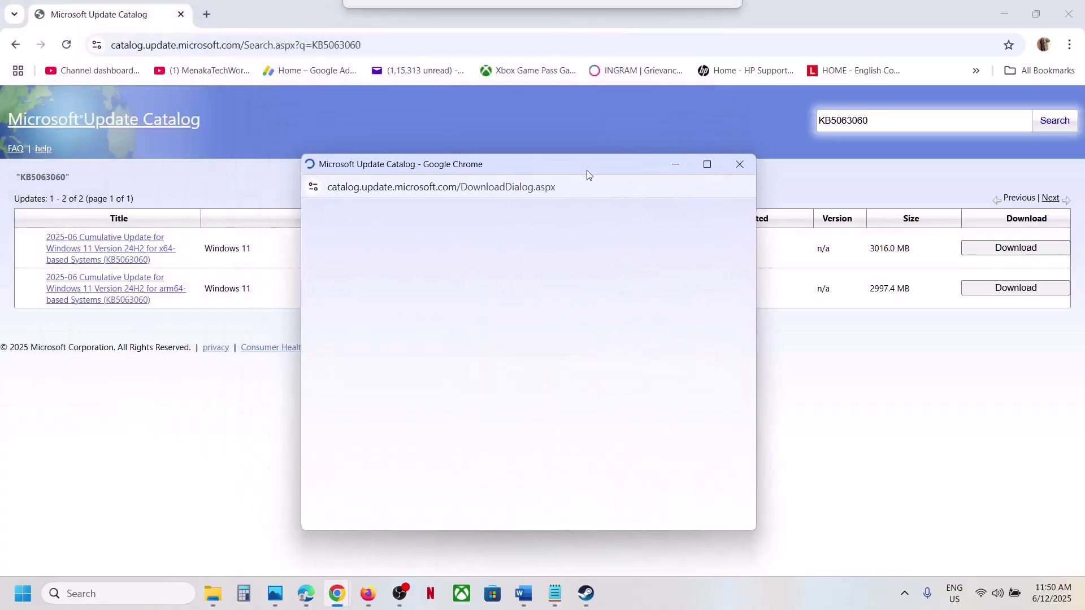